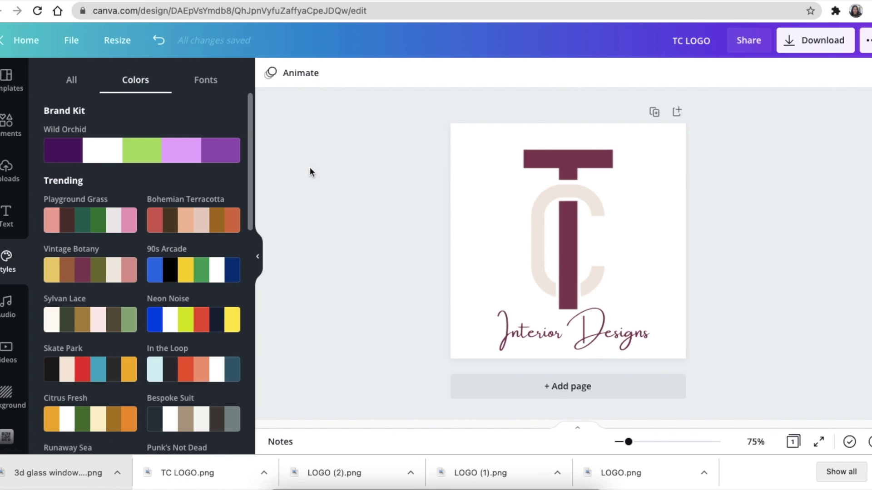
From the Canva home page, search 'logo' to start a new blank logo design
{"action": "left_click", "coordinate": [44, 43]}
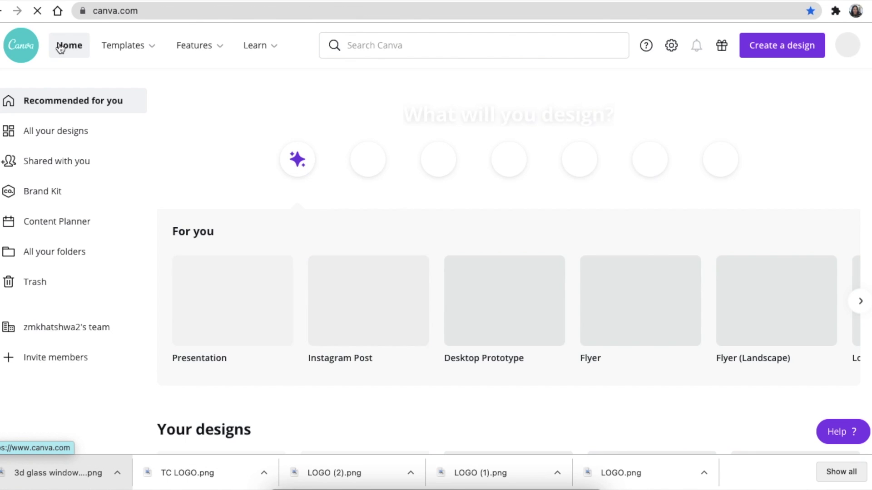
{"action": "mouse_move", "coordinate": [128, 45]}
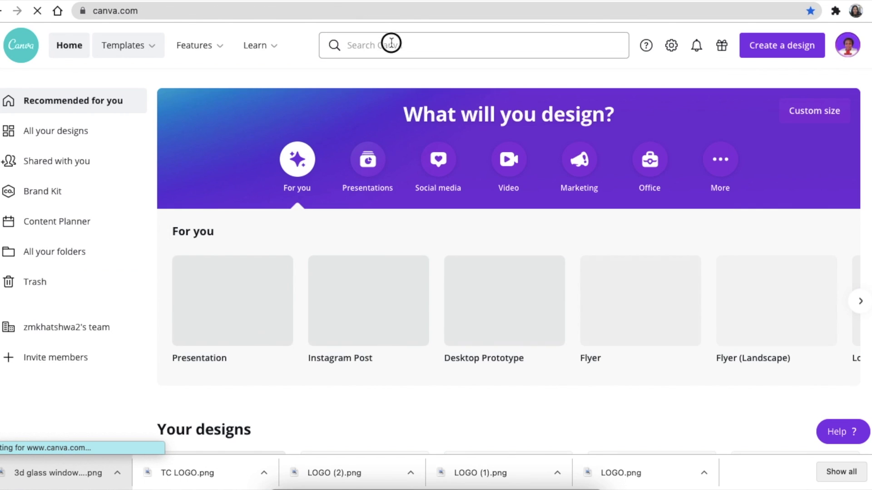
{"action": "left_click", "coordinate": [390, 44]}
{"action": "type", "text": "logo"}
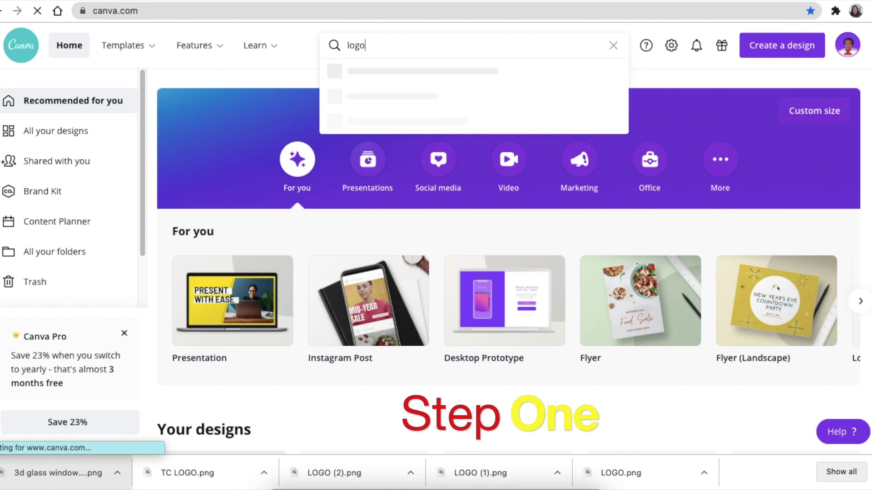
{"action": "key", "text": "Escape"}
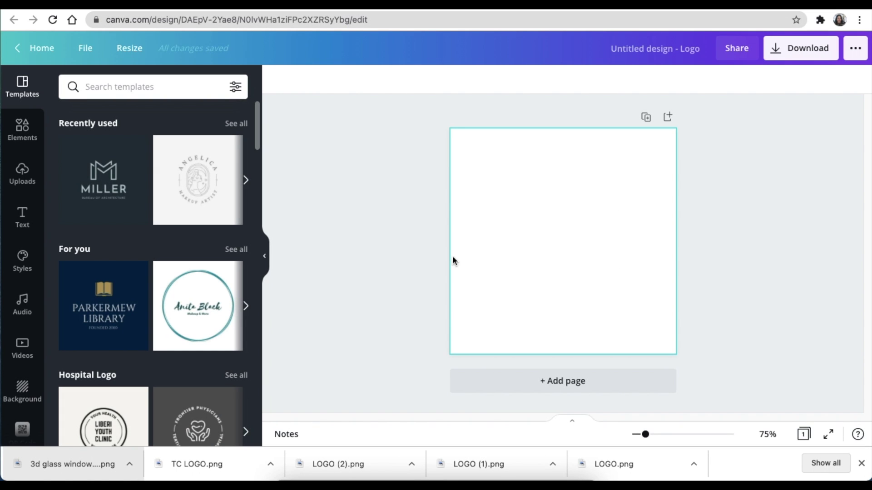
Add the recently used black T letter graphic from Elements to page 1
{"action": "left_click", "coordinate": [22, 129]}
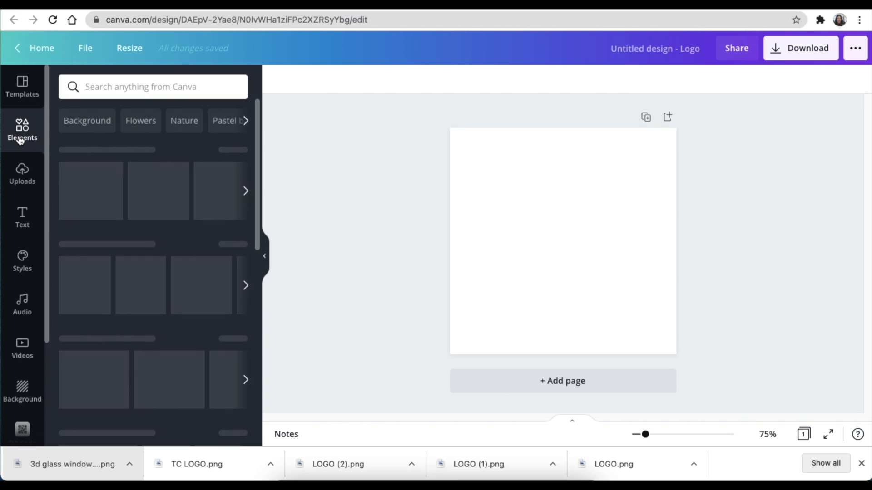
{"action": "left_click", "coordinate": [134, 88]}
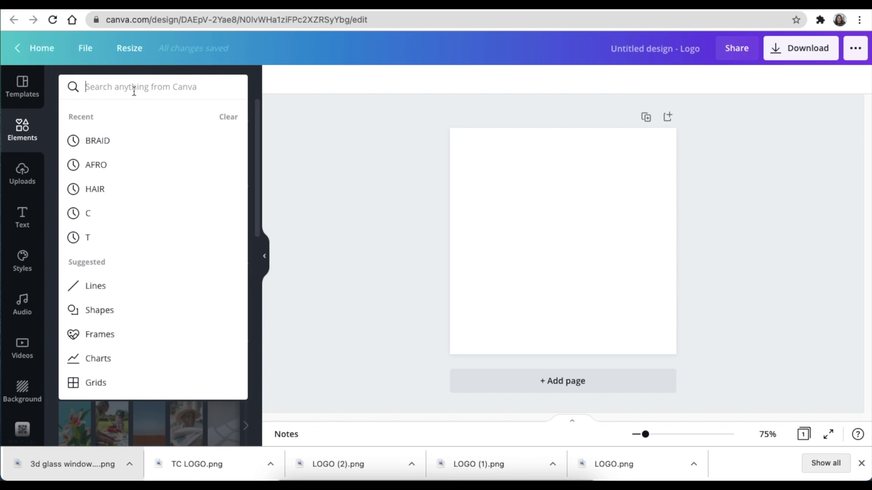
{"action": "type", "text": "t"}
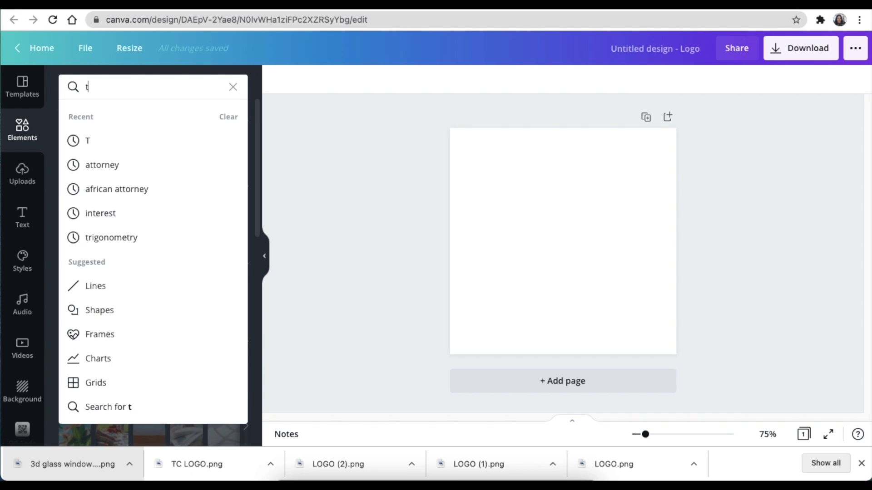
{"action": "key", "text": "Return"}
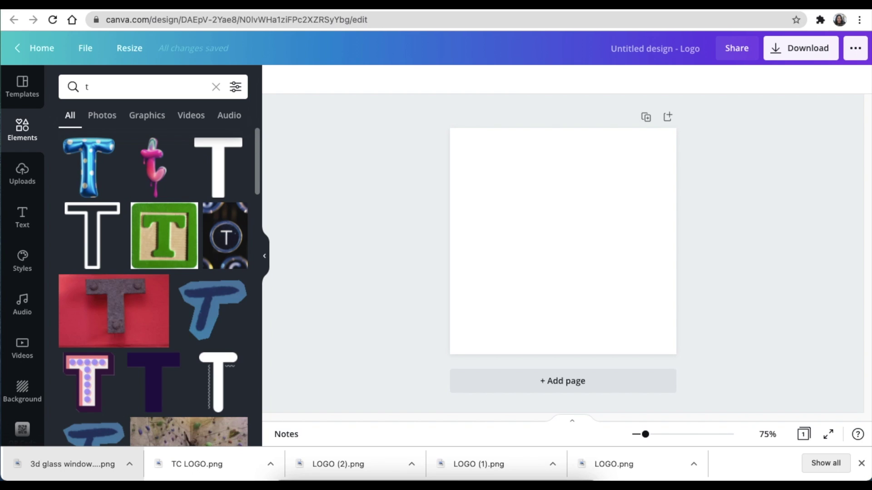
{"action": "left_click", "coordinate": [214, 87]}
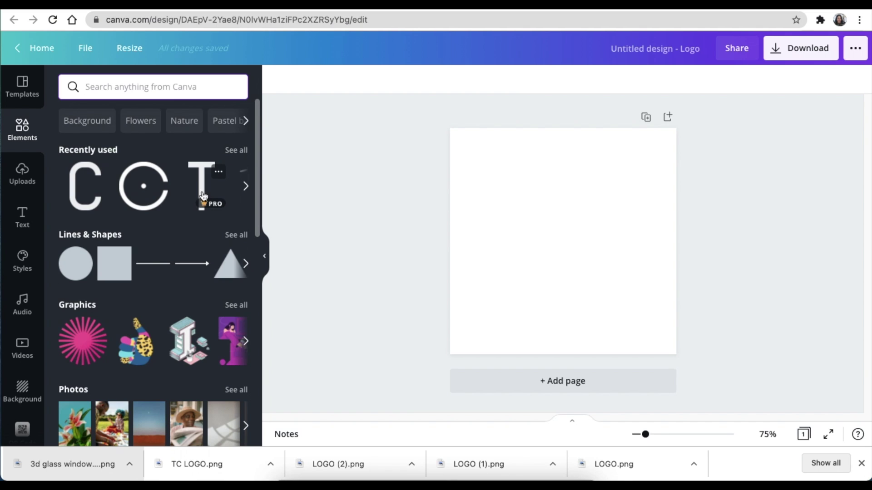
{"action": "left_click", "coordinate": [203, 197]}
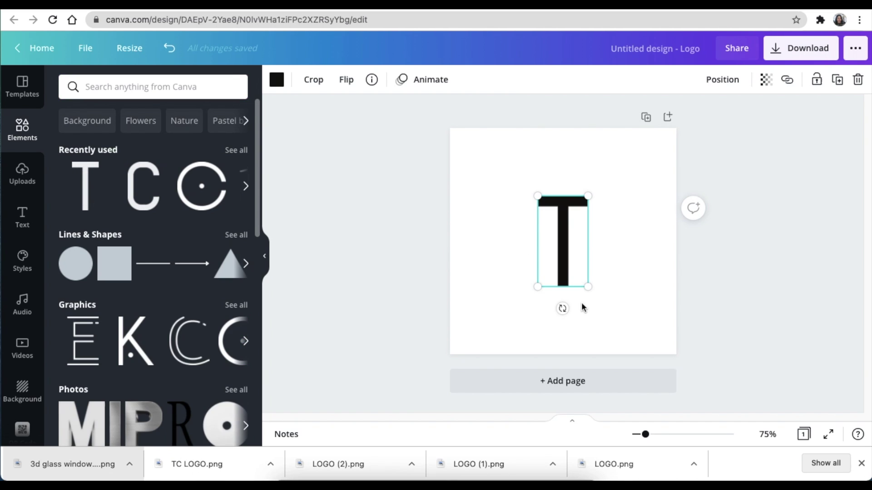
Enlarge the T to about 224 × 400 and centre it on the page
{"action": "left_click_drag", "start_coordinate": [595, 293], "coordinate": [556, 254]}
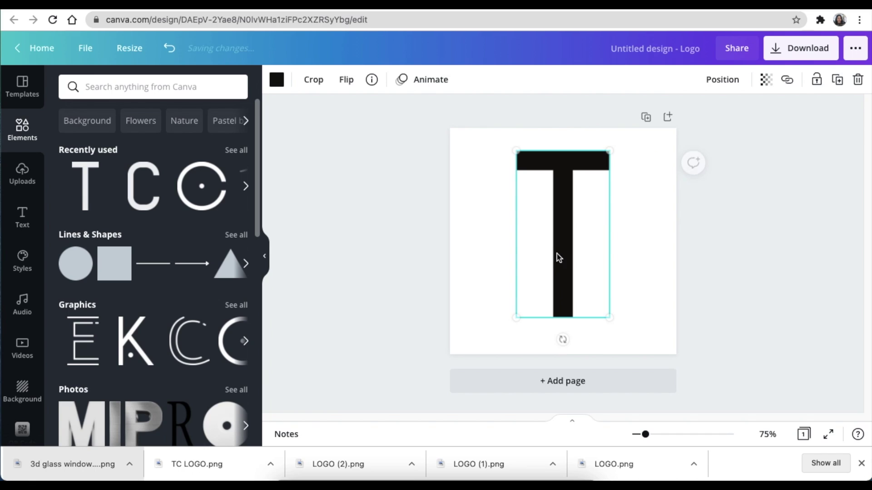
{"action": "left_click_drag", "start_coordinate": [516, 317], "coordinate": [489, 320]}
{"action": "left_click", "coordinate": [490, 261]}
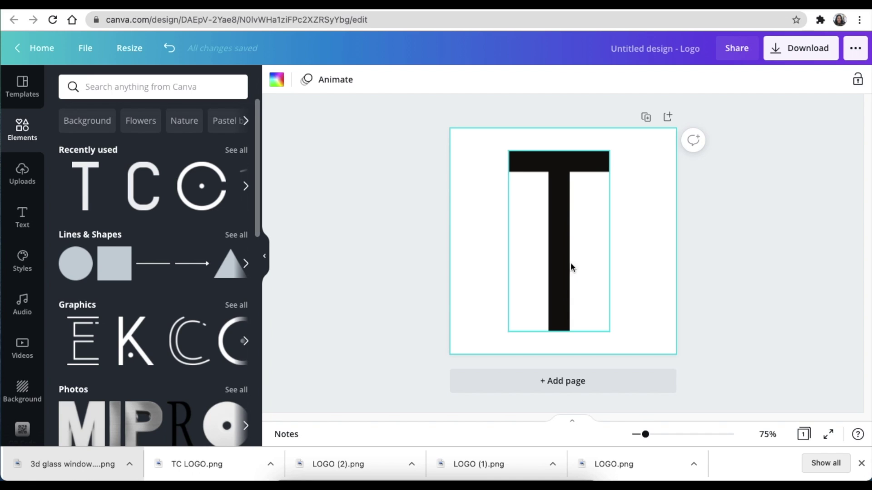
Add page 2 with the recently used black C letter graphic, enlarged and centred
{"action": "left_click", "coordinate": [565, 385]}
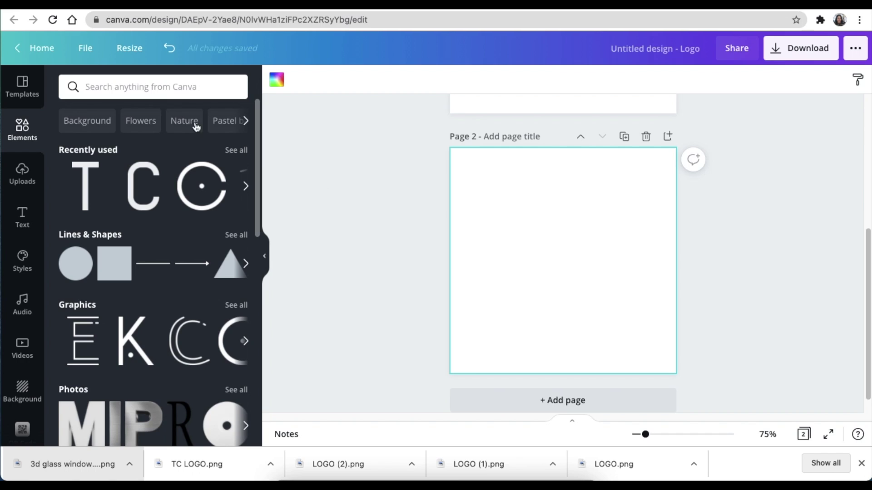
{"action": "left_click", "coordinate": [156, 87]}
{"action": "type", "text": "c"}
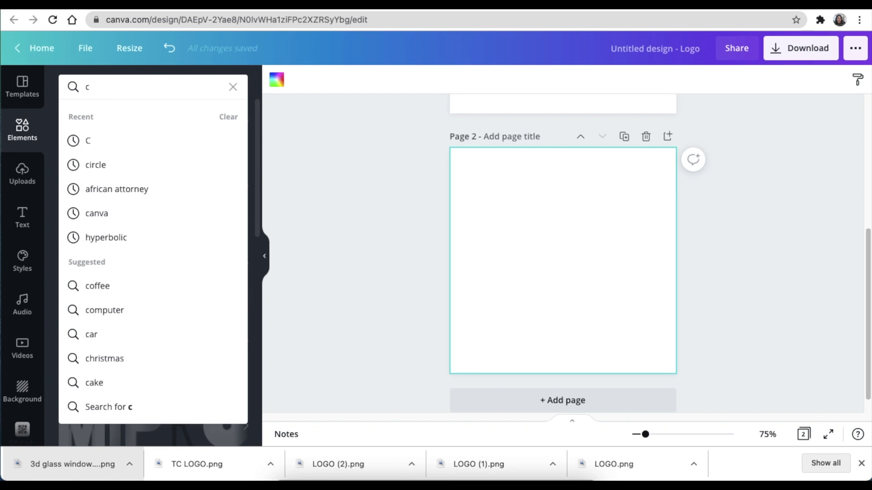
{"action": "key", "text": "Return"}
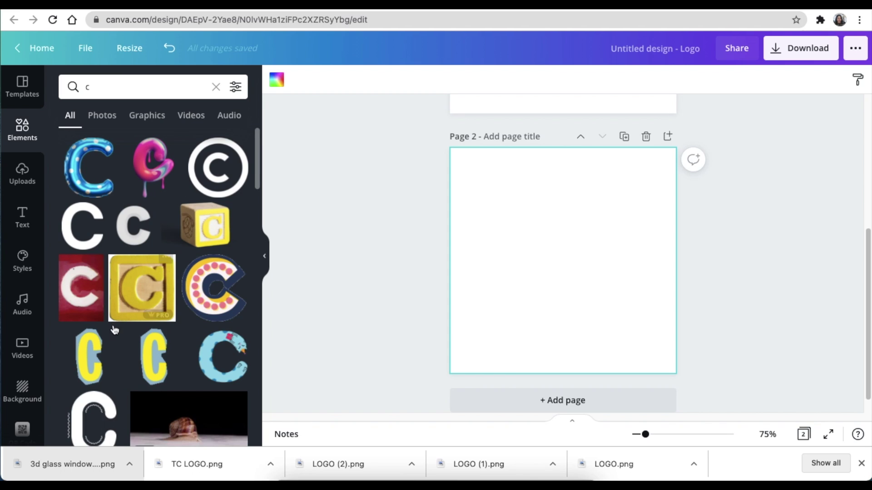
{"action": "left_click", "coordinate": [216, 89]}
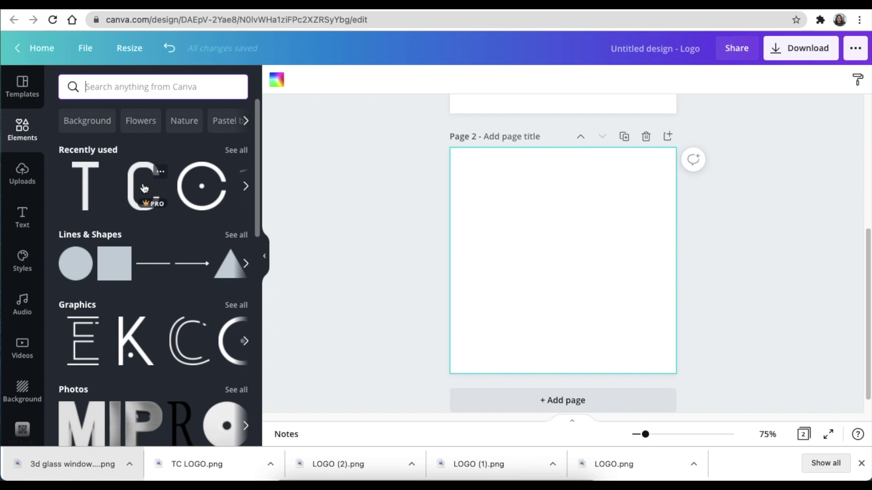
{"action": "left_click", "coordinate": [142, 187]}
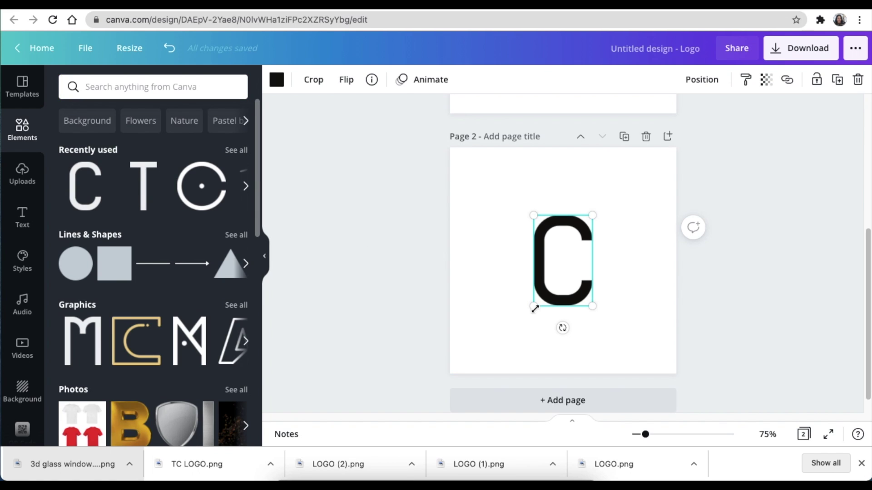
{"action": "mouse_move", "coordinate": [534, 307]}
{"action": "left_mouse_down"}
{"action": "mouse_move", "coordinate": [505, 347]}
{"action": "mouse_move", "coordinate": [519, 286]}
{"action": "mouse_move", "coordinate": [531, 291]}
{"action": "left_mouse_up"}
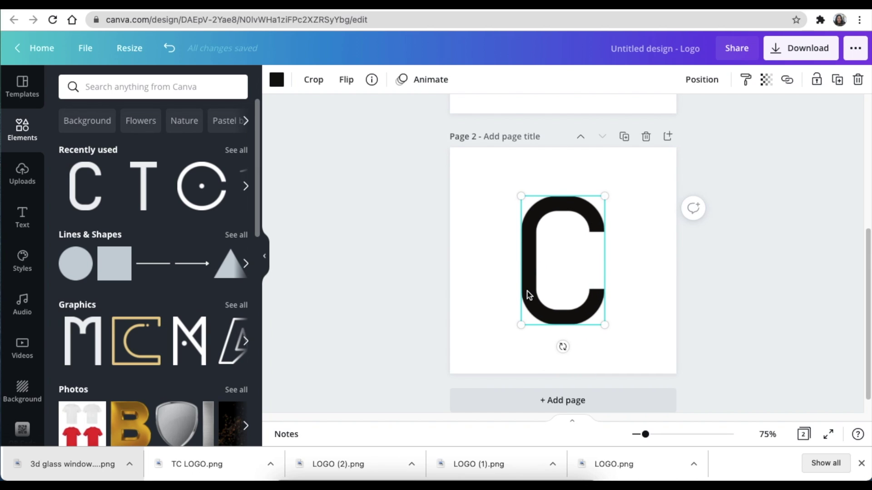
{"action": "left_click", "coordinate": [413, 298]}
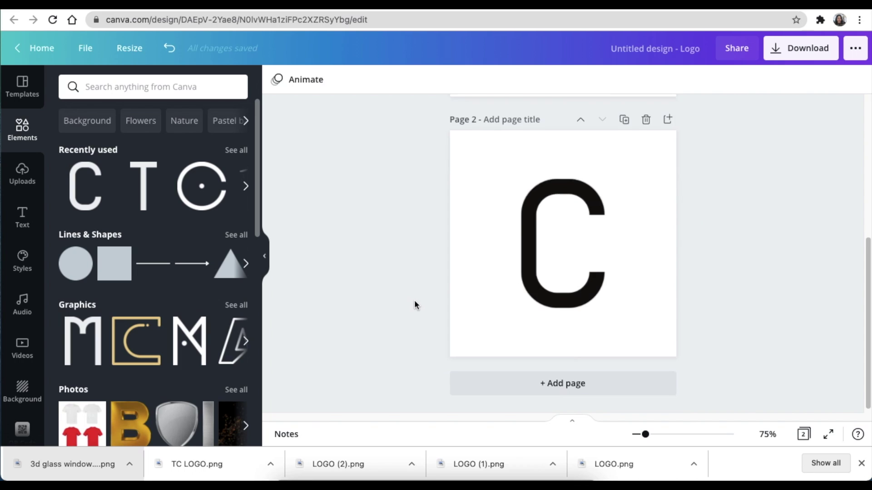
{"action": "scroll", "coordinate": [415, 299], "scroll_direction": "up", "scroll_amount": 5}
{"action": "scroll", "coordinate": [481, 277], "scroll_direction": "down", "scroll_amount": 1}
{"action": "key", "text": "ctrl+v"}
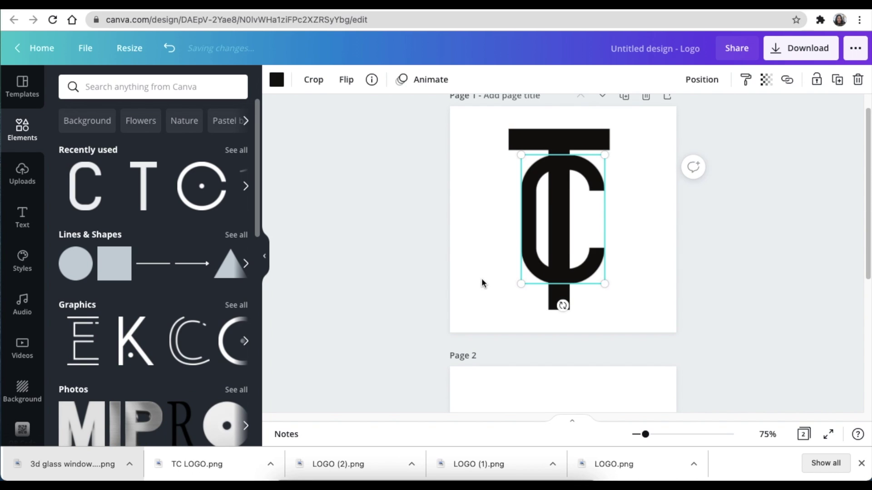
{"action": "left_click_drag", "start_coordinate": [538, 275], "coordinate": [534, 284]}
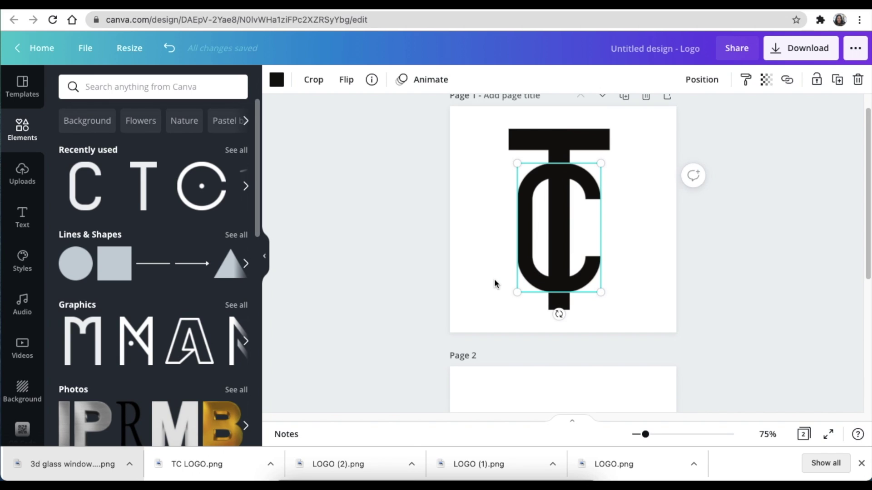
{"action": "key", "text": "Delete"}
{"action": "scroll", "coordinate": [528, 280], "scroll_direction": "down", "scroll_amount": 1}
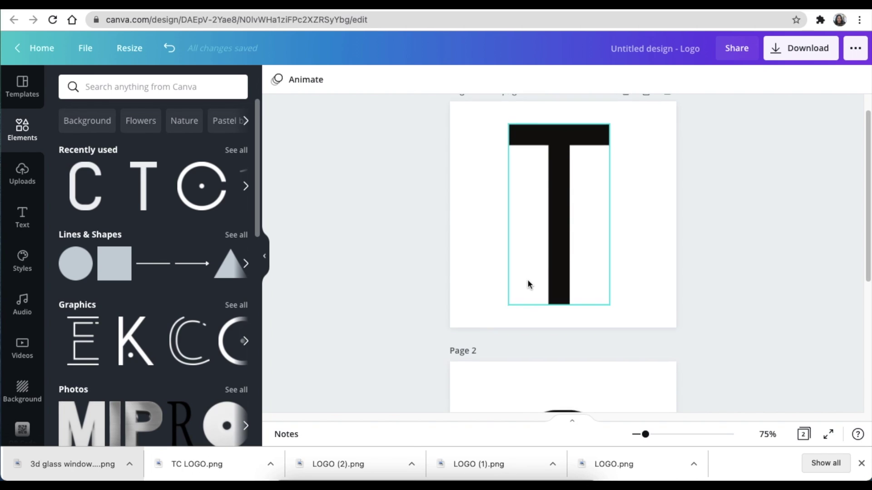
{"action": "scroll", "coordinate": [527, 279], "scroll_direction": "down", "scroll_amount": 5}
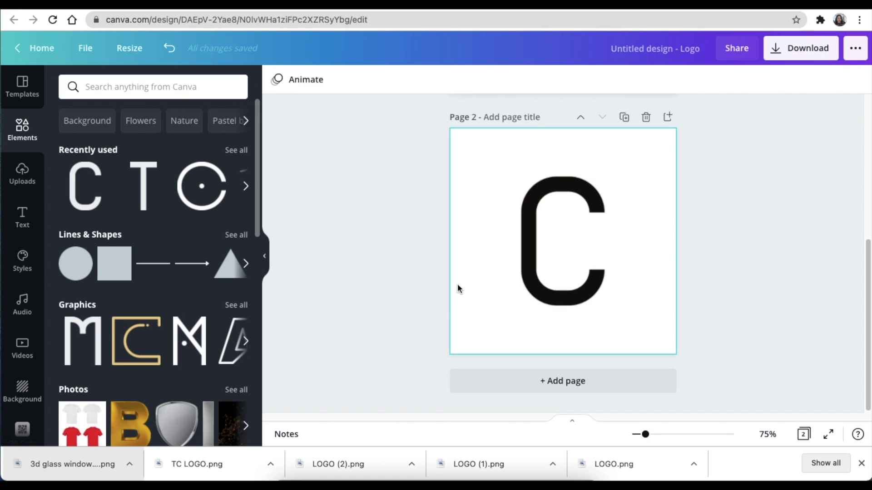
{"action": "scroll", "coordinate": [464, 286], "scroll_direction": "up", "scroll_amount": 5}
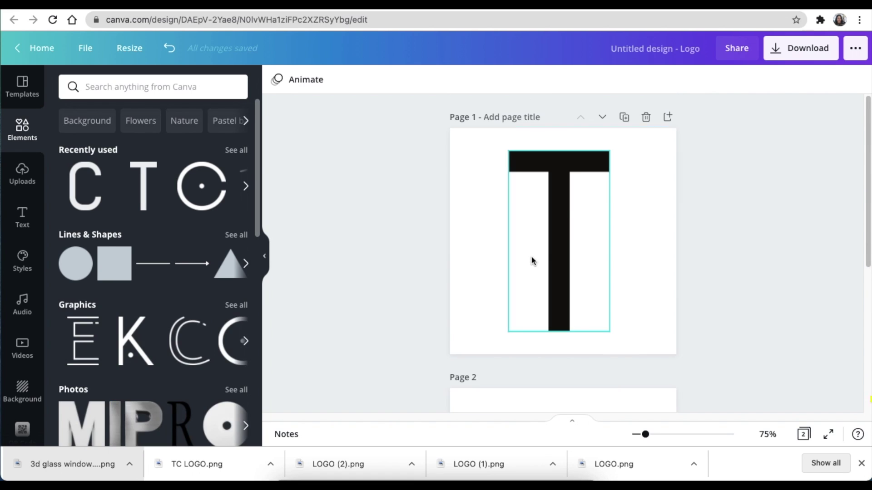
{"action": "left_click", "coordinate": [553, 245]}
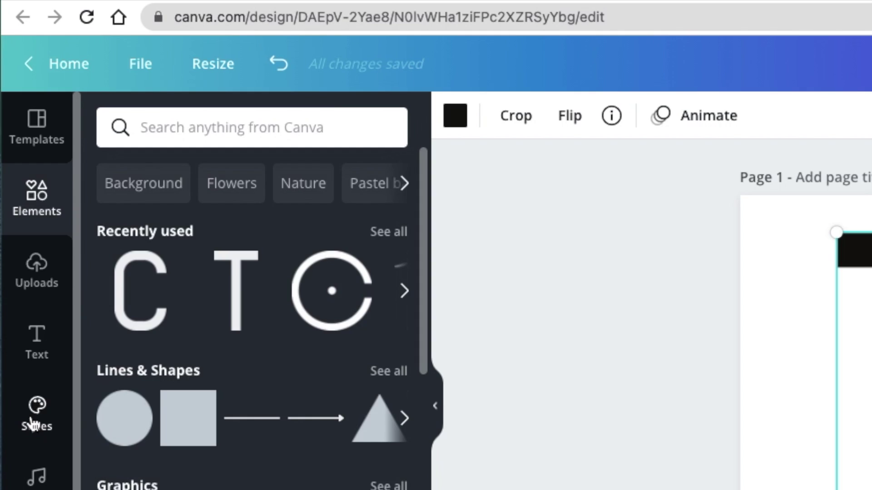
Apply the Vintage Botany colour palette to page 1, giving a maroon T on yellow
{"action": "left_click", "coordinate": [18, 268]}
{"action": "left_click", "coordinate": [241, 126]}
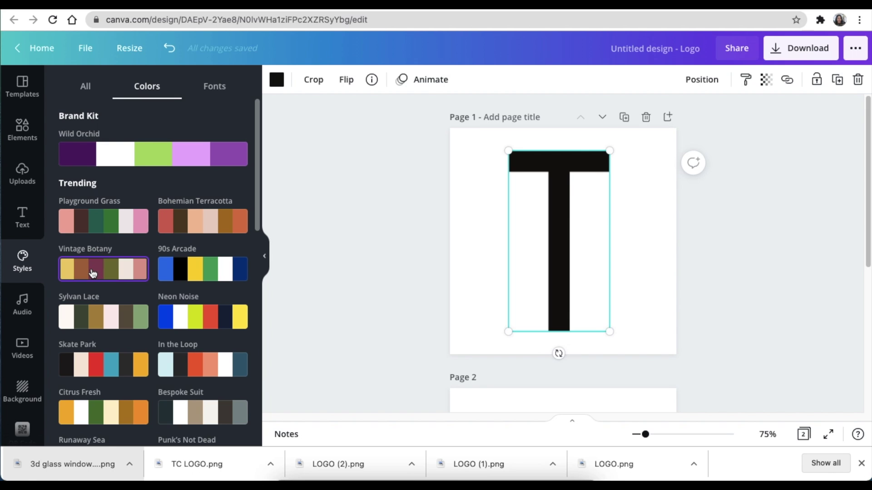
{"action": "left_click", "coordinate": [149, 427]}
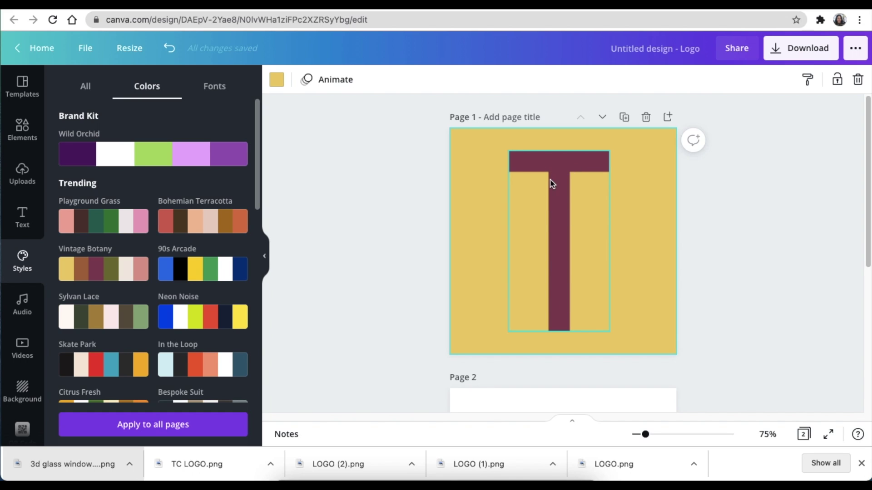
Apply Vintage Botany to page 2 and shuffle it to a cream C on brown
{"action": "scroll", "coordinate": [391, 275], "scroll_direction": "down", "scroll_amount": 5}
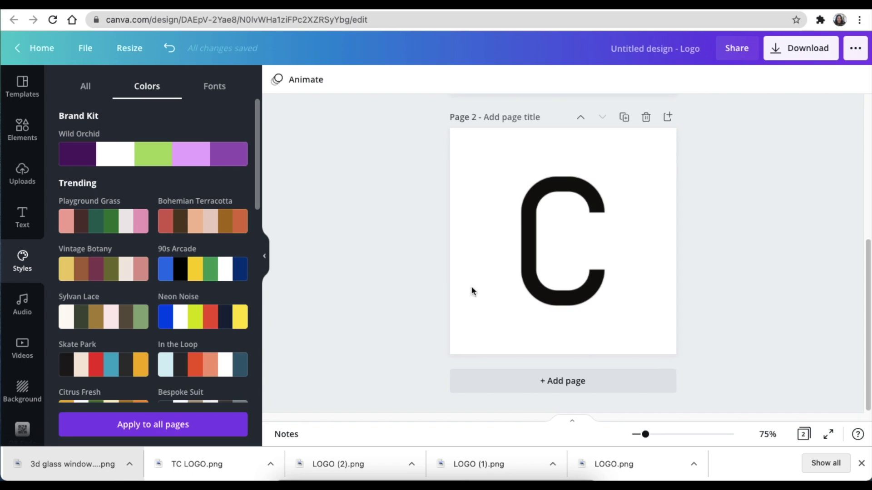
{"action": "left_click", "coordinate": [540, 278]}
{"action": "left_click", "coordinate": [96, 271]}
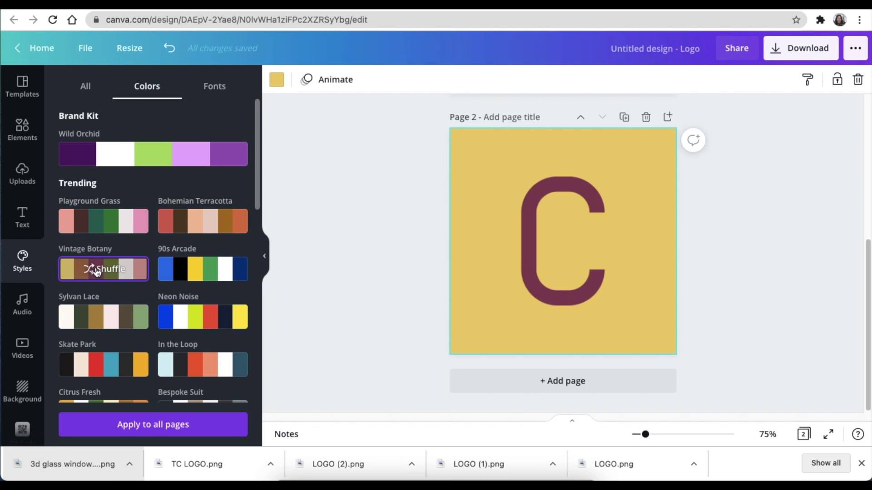
{"action": "left_click", "coordinate": [96, 272]}
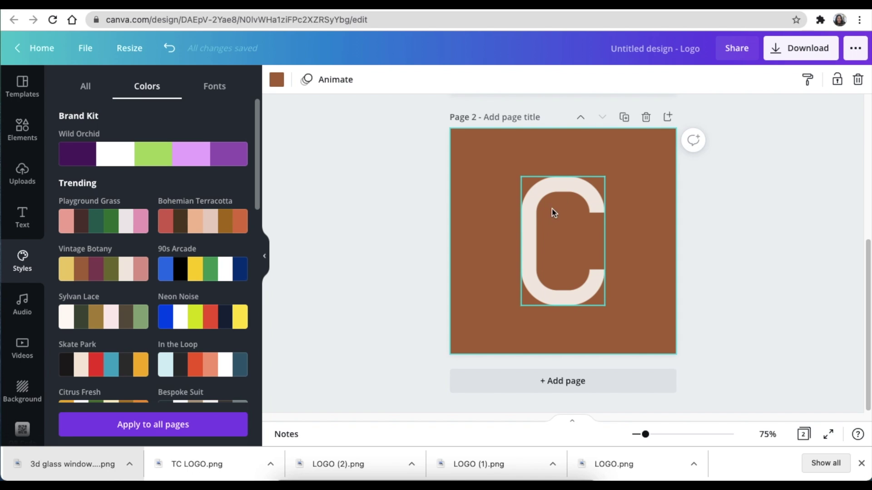
{"action": "left_click", "coordinate": [388, 268]}
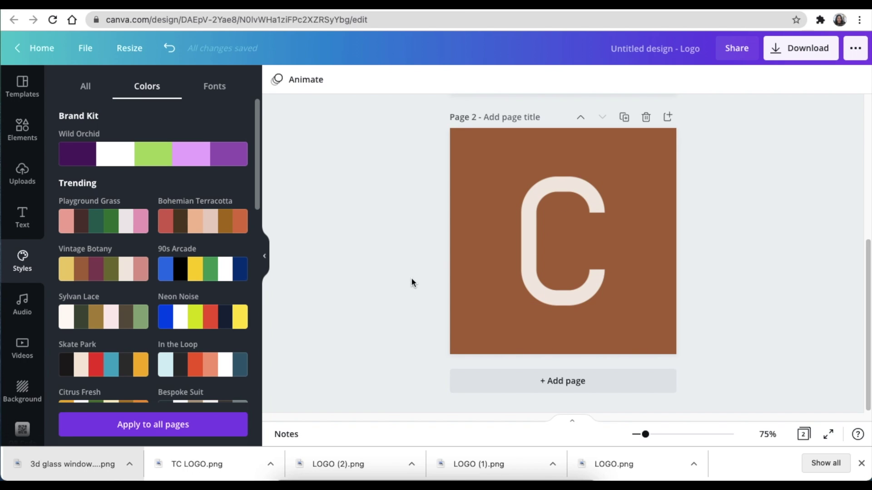
Check the palette colours on the C graphic and page 1's yellow background
{"action": "left_click", "coordinate": [772, 409]}
{"action": "scroll", "coordinate": [745, 327], "scroll_direction": "down", "scroll_amount": 5}
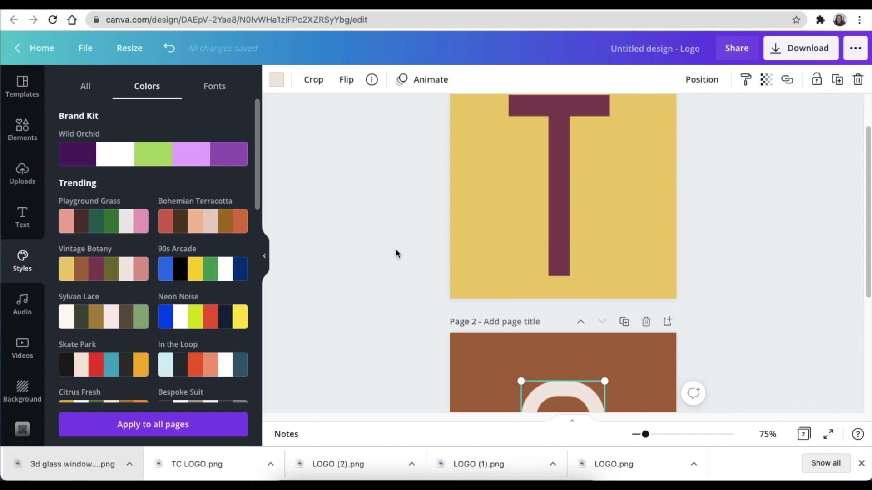
{"action": "left_click", "coordinate": [508, 473]}
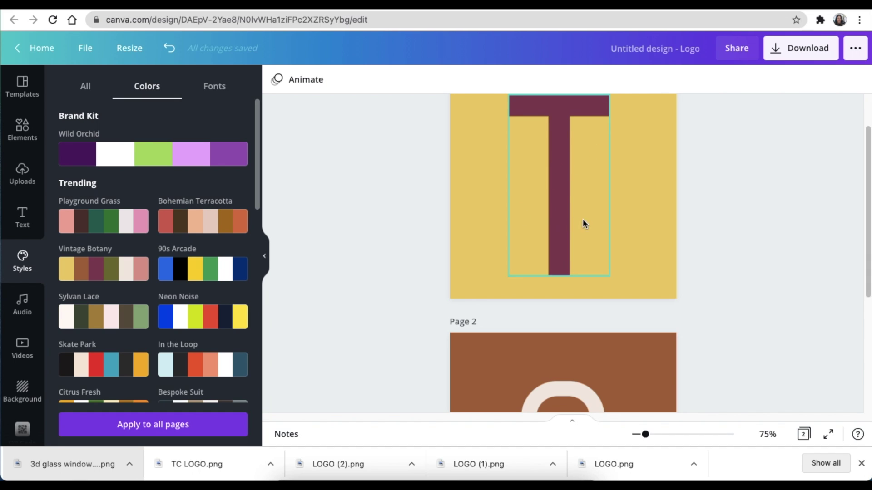
{"action": "left_click", "coordinate": [641, 214]}
{"action": "scroll", "coordinate": [594, 261], "scroll_direction": "down", "scroll_amount": 4}
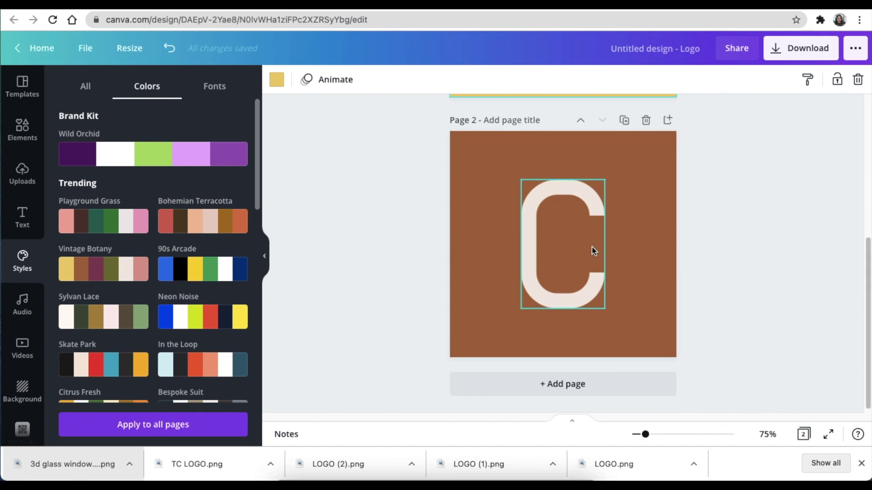
{"action": "scroll", "coordinate": [592, 249], "scroll_direction": "up", "scroll_amount": 4}
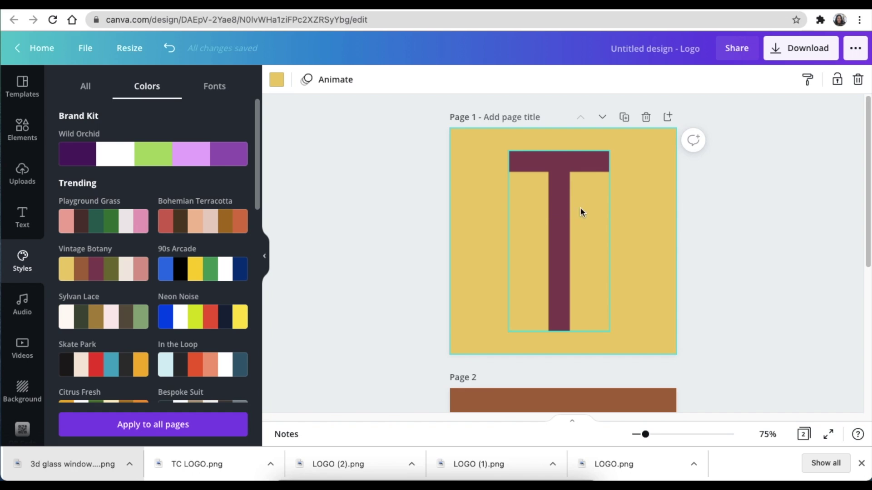
{"action": "left_click", "coordinate": [424, 250]}
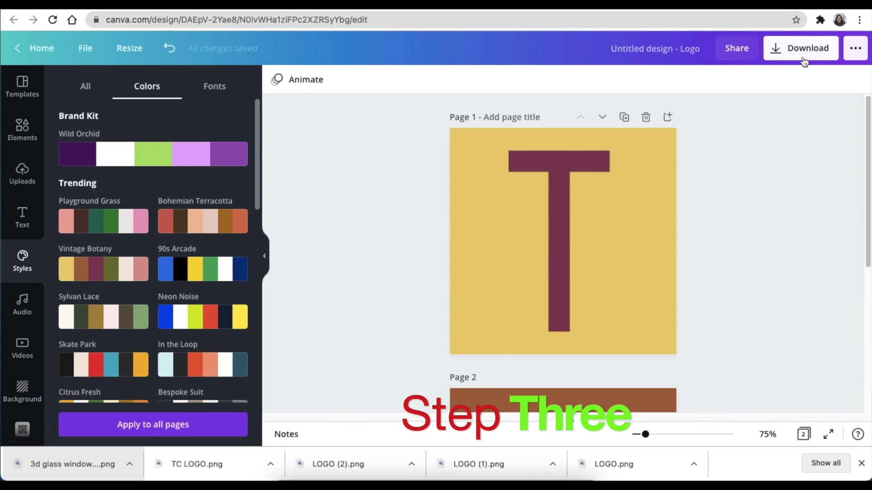
Download only page 1 as a transparent-background PNG, then resume editing
{"action": "left_click", "coordinate": [790, 49]}
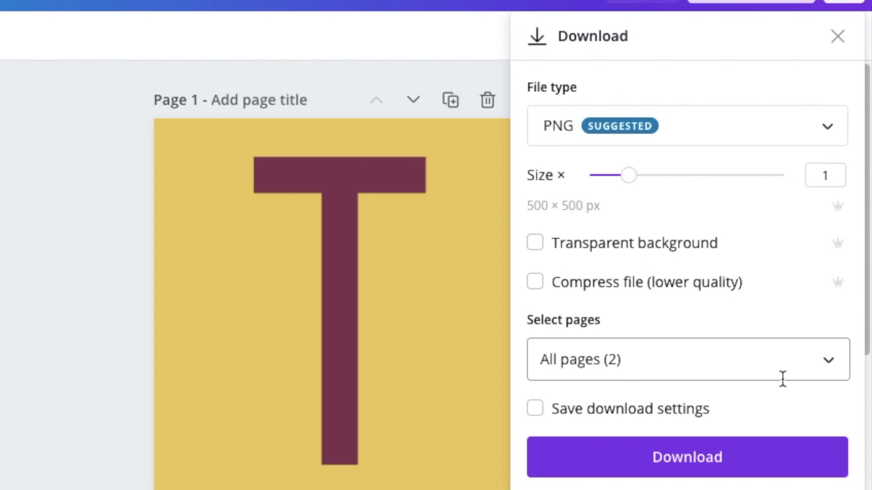
{"action": "left_click", "coordinate": [829, 373]}
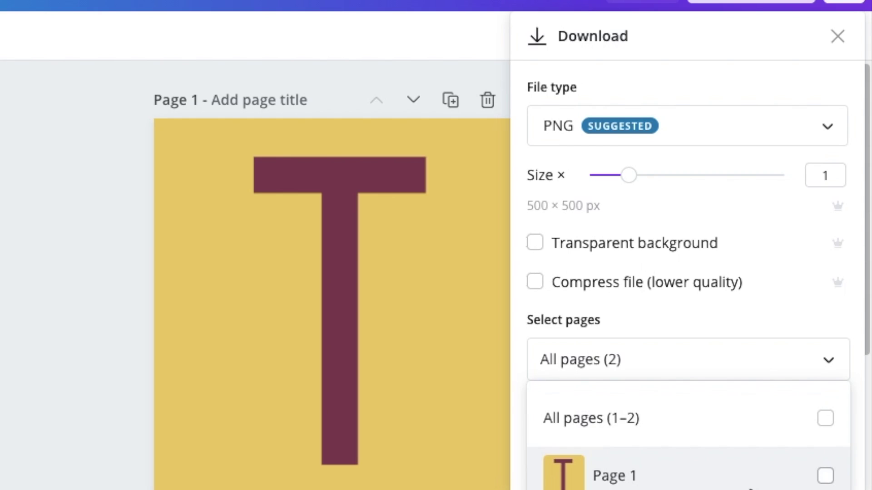
{"action": "left_click", "coordinate": [826, 475]}
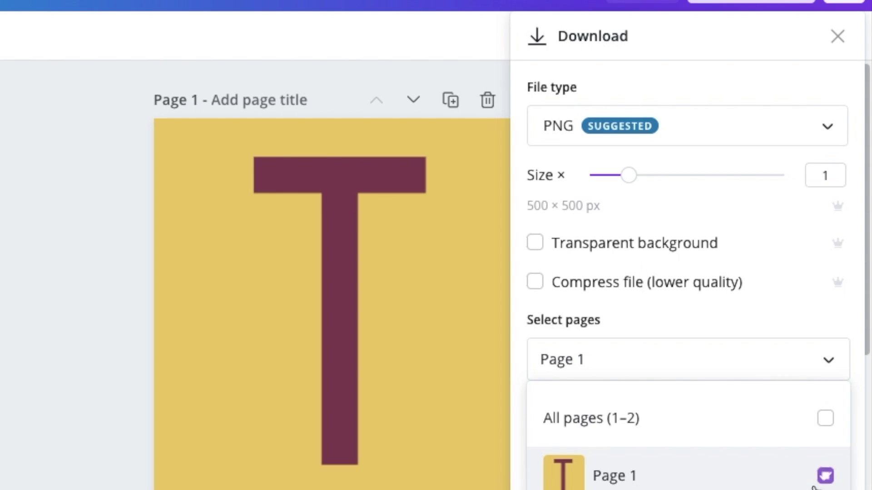
{"action": "left_click", "coordinate": [539, 252]}
{"action": "left_click", "coordinate": [538, 254]}
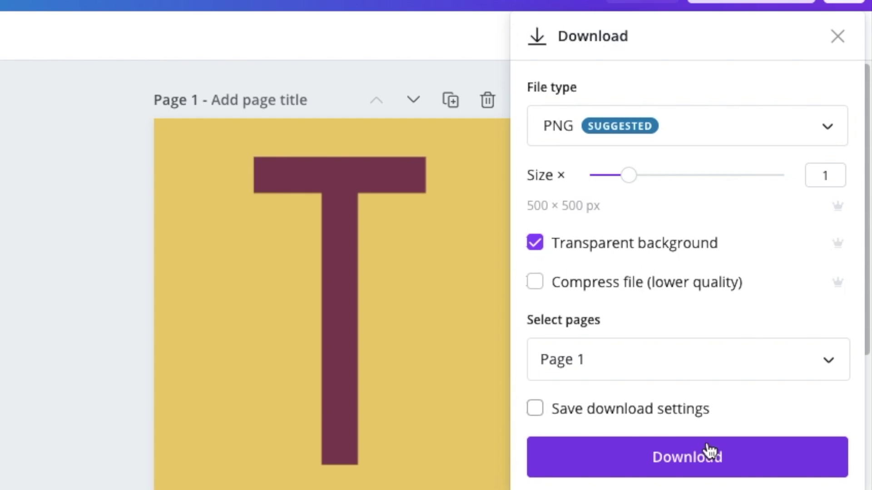
{"action": "left_click", "coordinate": [691, 456]}
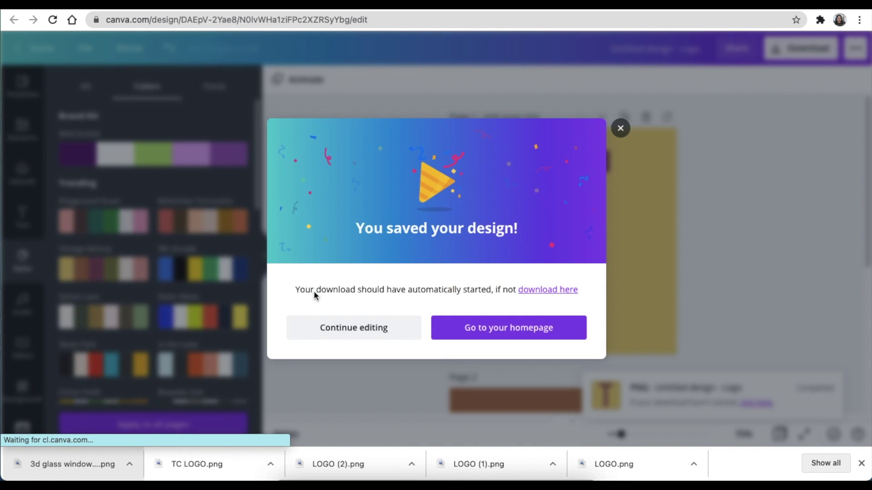
{"action": "left_click", "coordinate": [358, 329]}
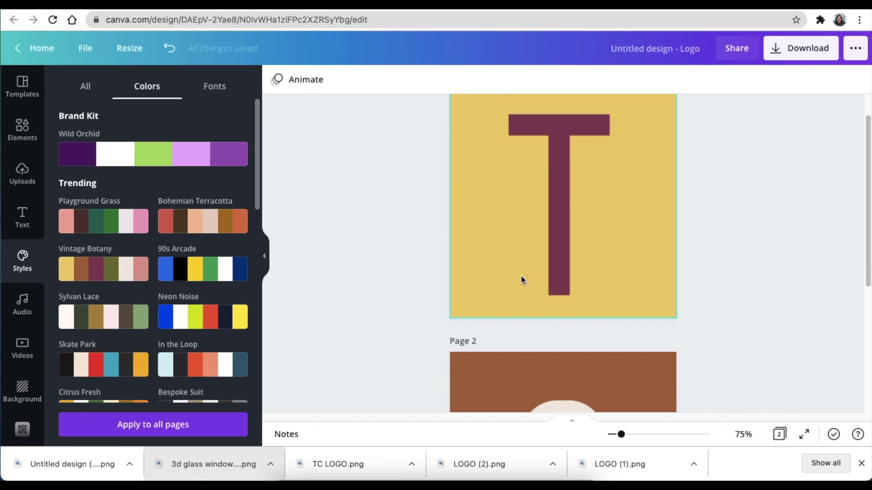
Download only page 2 as a PNG with a transparent background
{"action": "left_click", "coordinate": [794, 49]}
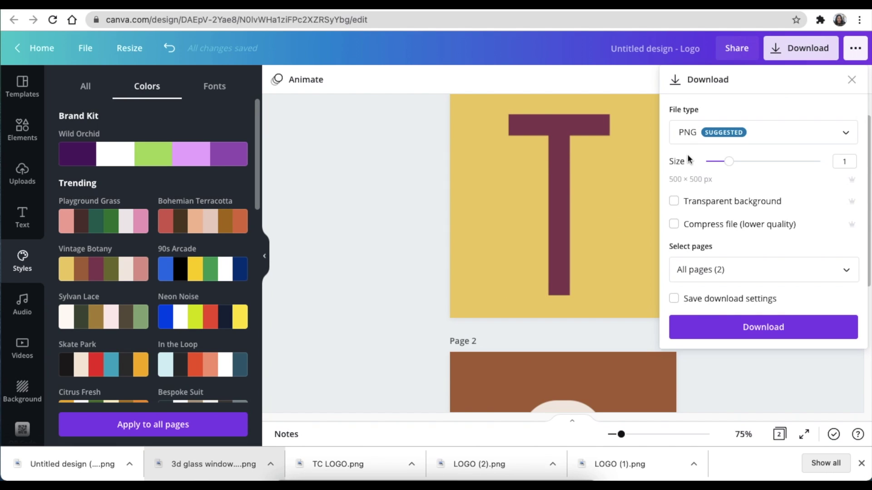
{"action": "left_click", "coordinate": [845, 271]}
{"action": "left_click", "coordinate": [720, 370]}
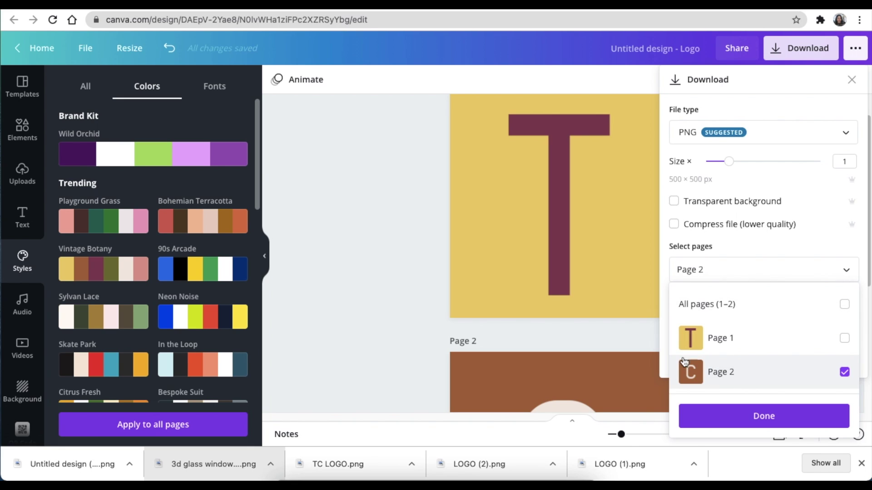
{"action": "left_click", "coordinate": [677, 200]}
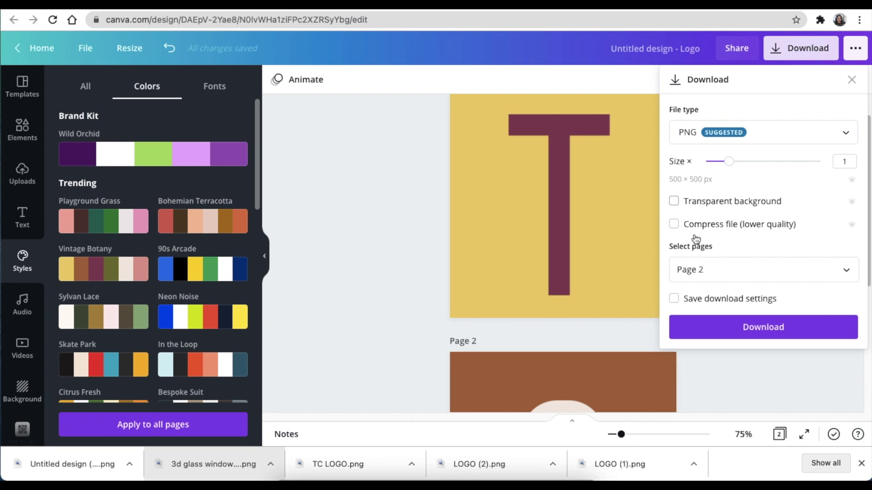
{"action": "left_click", "coordinate": [676, 204]}
{"action": "left_click", "coordinate": [764, 327]}
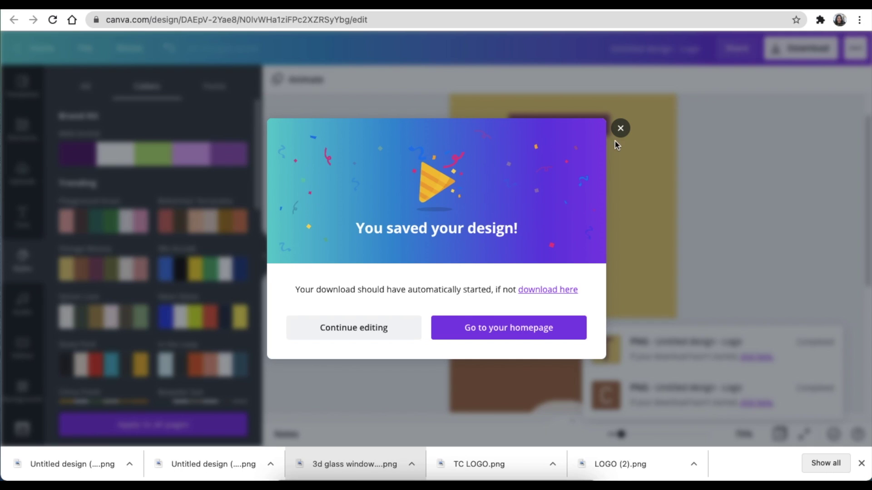
Clear the design: delete page 1's yellow background and T, and remove page 2
{"action": "left_click", "coordinate": [620, 128]}
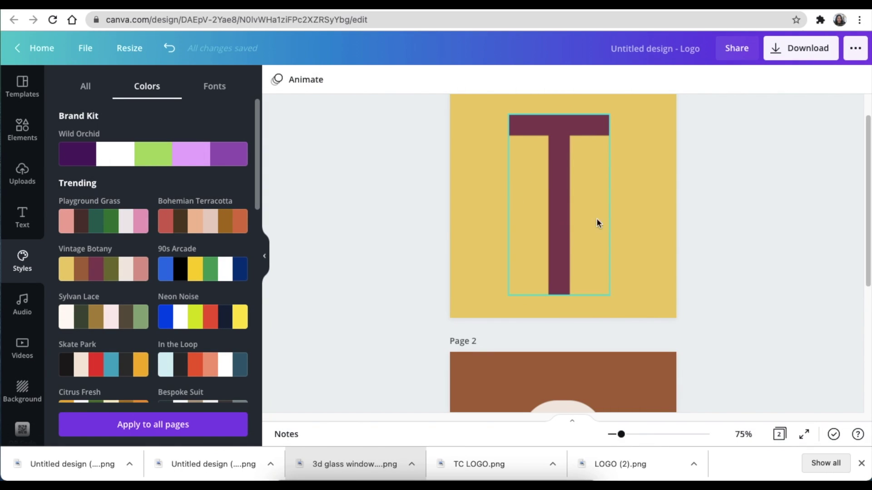
{"action": "left_click", "coordinate": [650, 218]}
{"action": "key", "text": "Delete"}
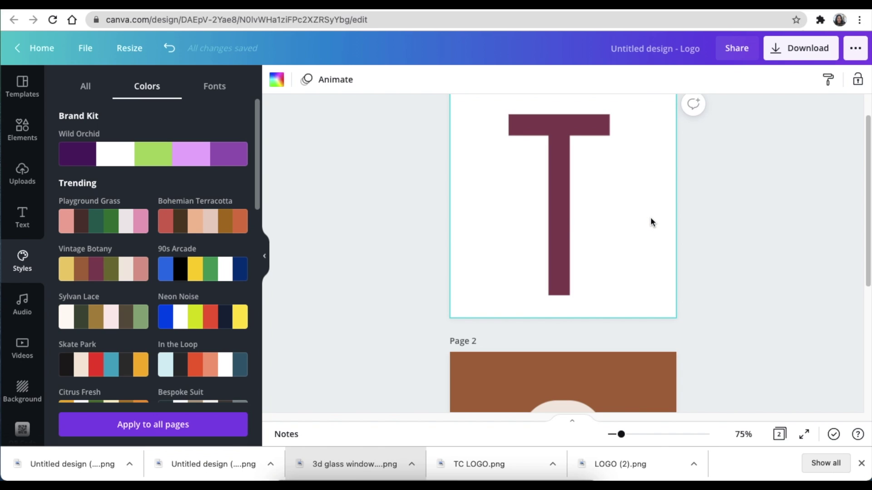
{"action": "left_click", "coordinate": [562, 224]}
{"action": "key", "text": "Delete"}
{"action": "left_click", "coordinate": [625, 363]}
{"action": "left_click", "coordinate": [646, 341]}
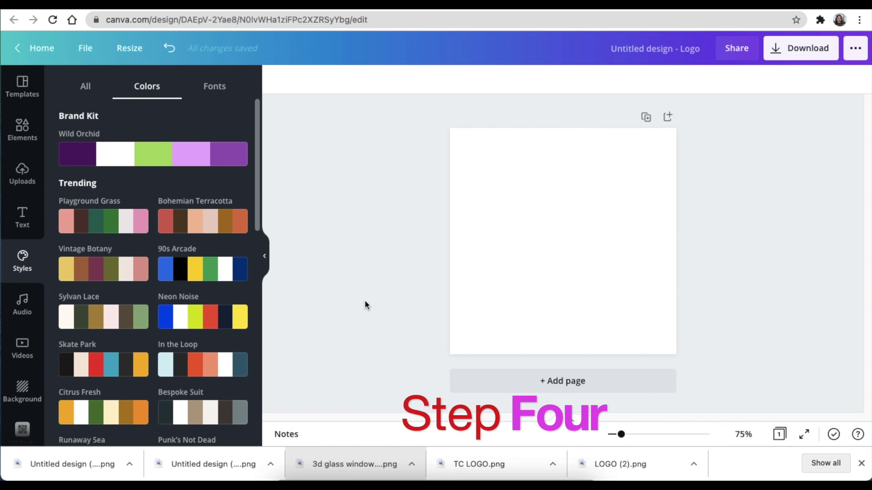
Upload the maroon T PNG and place it at 455 × 455, centred on the page
{"action": "left_click_drag", "start_coordinate": [204, 468], "coordinate": [93, 240]}
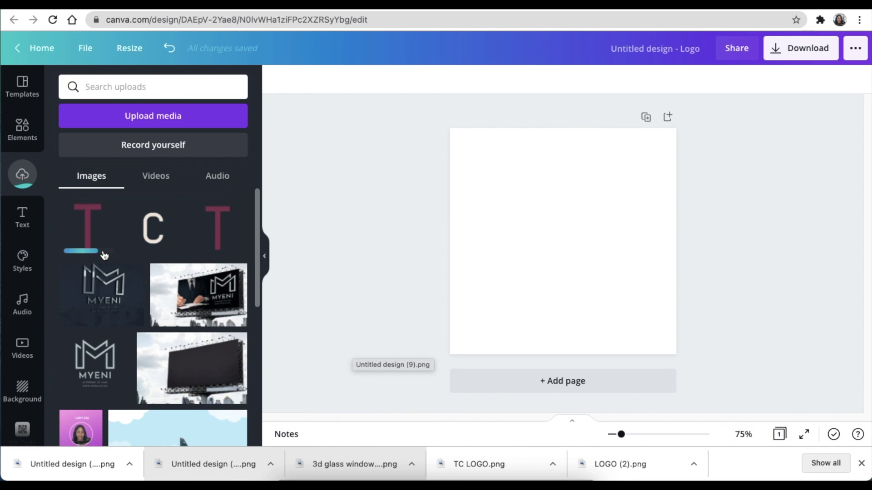
{"action": "left_click", "coordinate": [89, 232]}
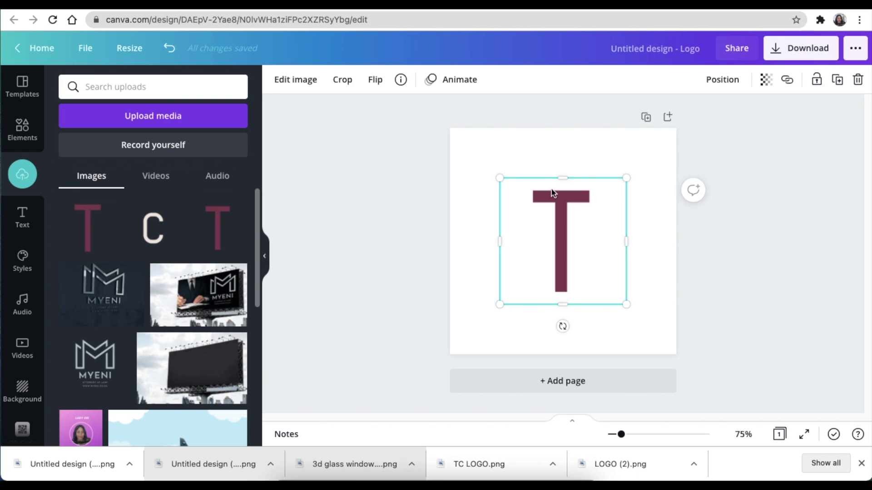
{"action": "left_click_drag", "start_coordinate": [499, 306], "coordinate": [449, 350]}
{"action": "left_click_drag", "start_coordinate": [538, 263], "coordinate": [555, 238]}
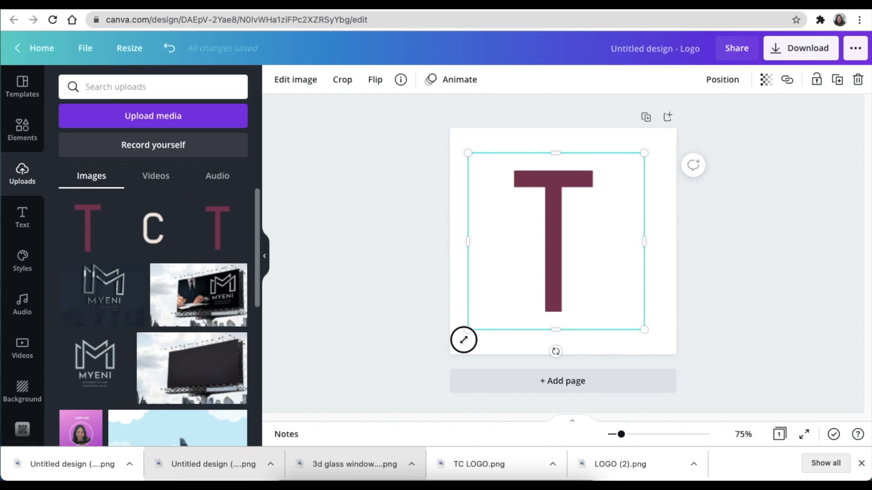
{"action": "left_click_drag", "start_coordinate": [463, 339], "coordinate": [436, 362]}
{"action": "left_click_drag", "start_coordinate": [523, 295], "coordinate": [547, 278]}
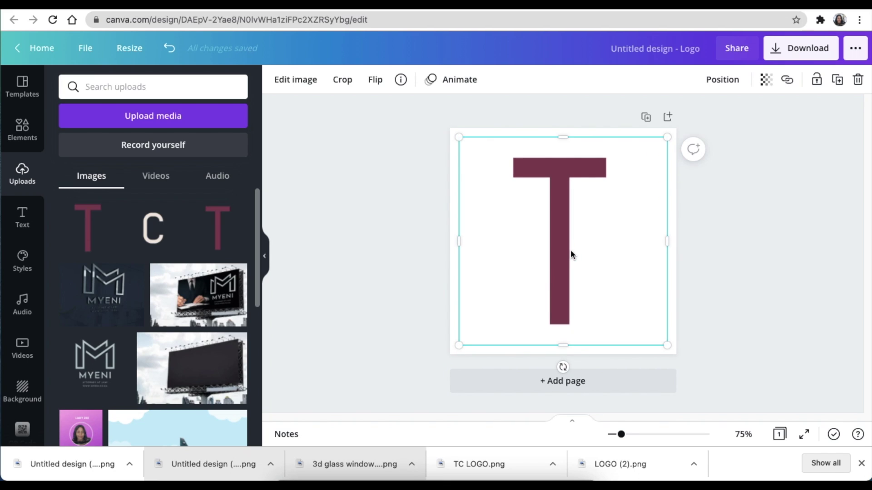
{"action": "left_click", "coordinate": [422, 263]}
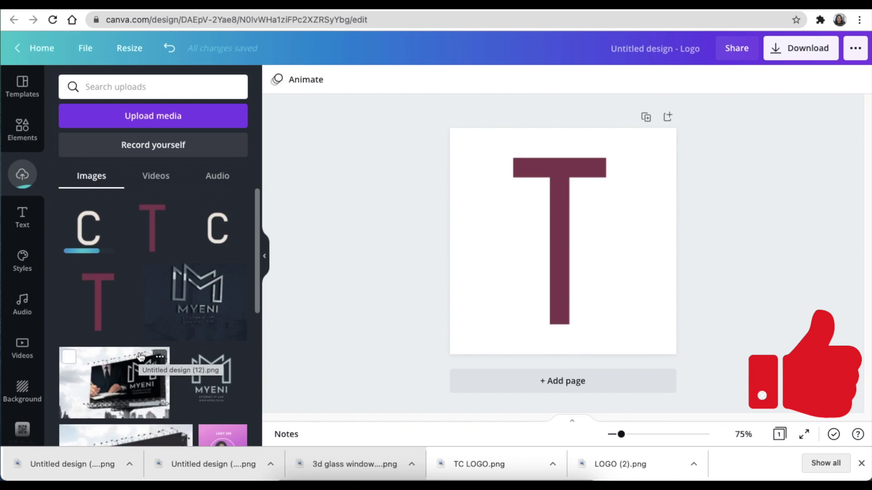
Place the uploaded cream C image over the T at 418 × 418, snapped to page centre
{"action": "left_click", "coordinate": [88, 227]}
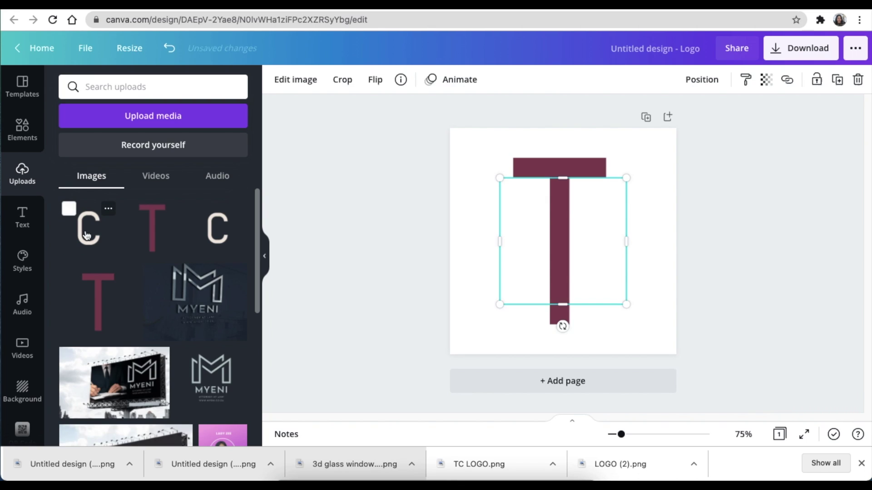
{"action": "left_click_drag", "start_coordinate": [500, 305], "coordinate": [440, 344]}
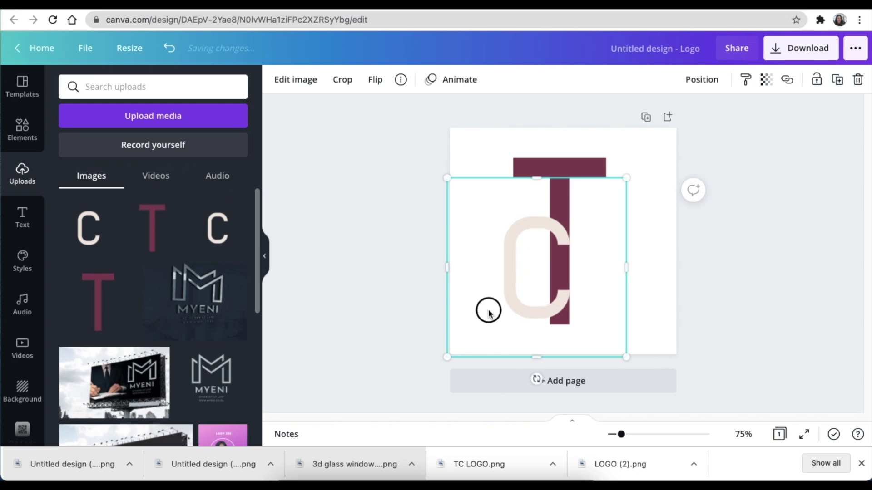
{"action": "left_click_drag", "start_coordinate": [489, 309], "coordinate": [512, 284]}
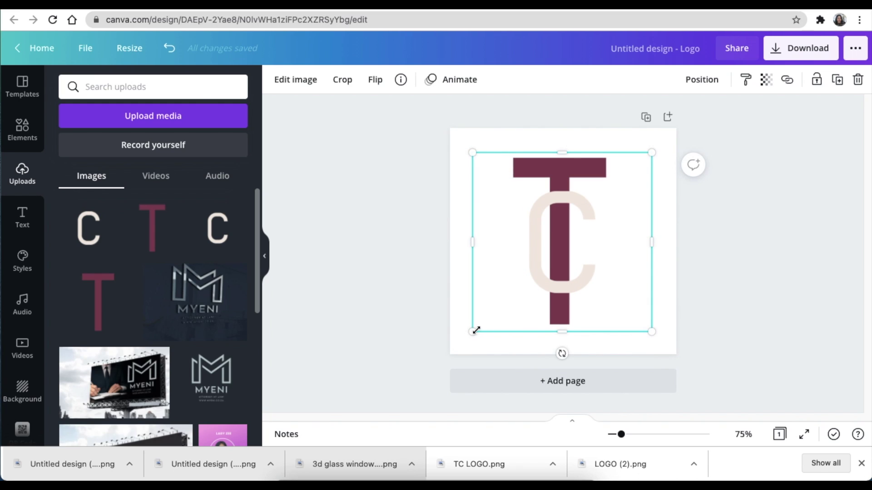
{"action": "left_click_drag", "start_coordinate": [471, 333], "coordinate": [453, 351]}
{"action": "left_click_drag", "start_coordinate": [485, 321], "coordinate": [488, 325]}
{"action": "left_click", "coordinate": [391, 293]}
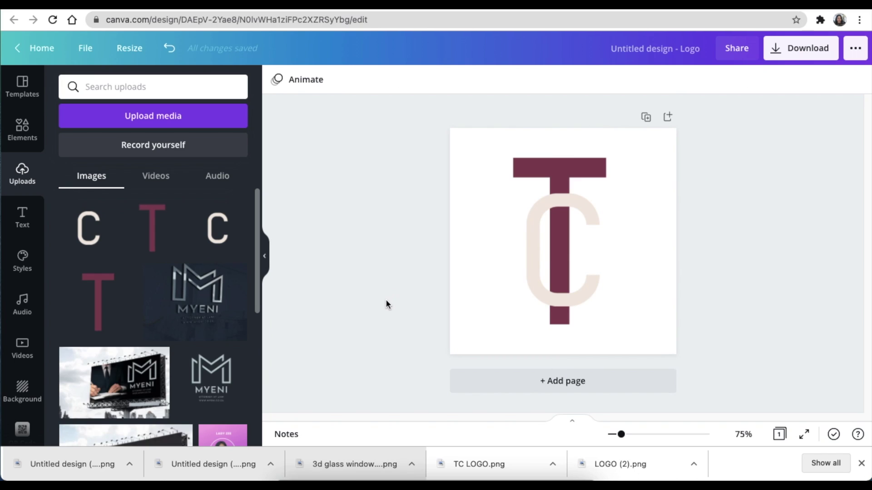
{"action": "left_click", "coordinate": [561, 279]}
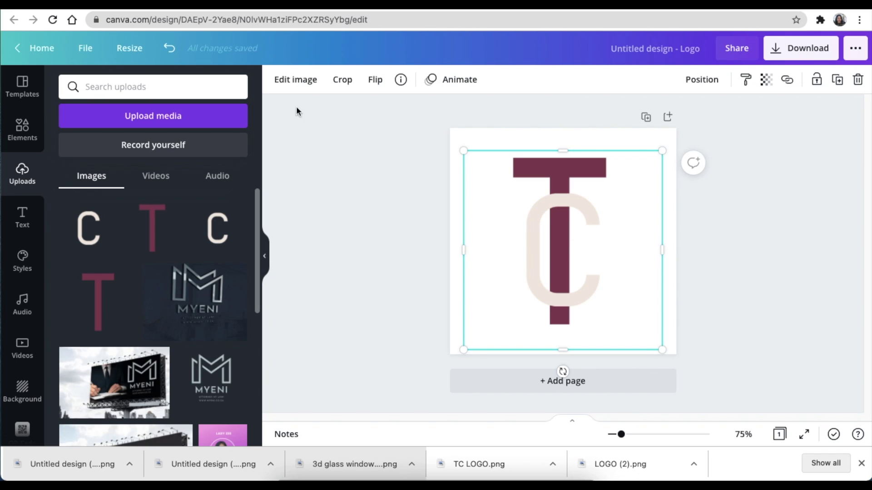
{"action": "left_click", "coordinate": [297, 80]}
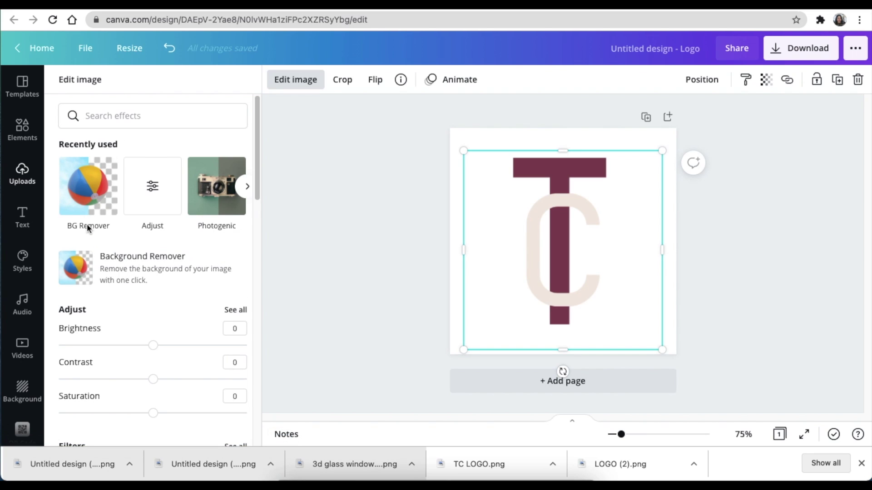
Run Background Remover on the cream C image to bring up its erase and restore brushes
{"action": "left_click", "coordinate": [91, 193]}
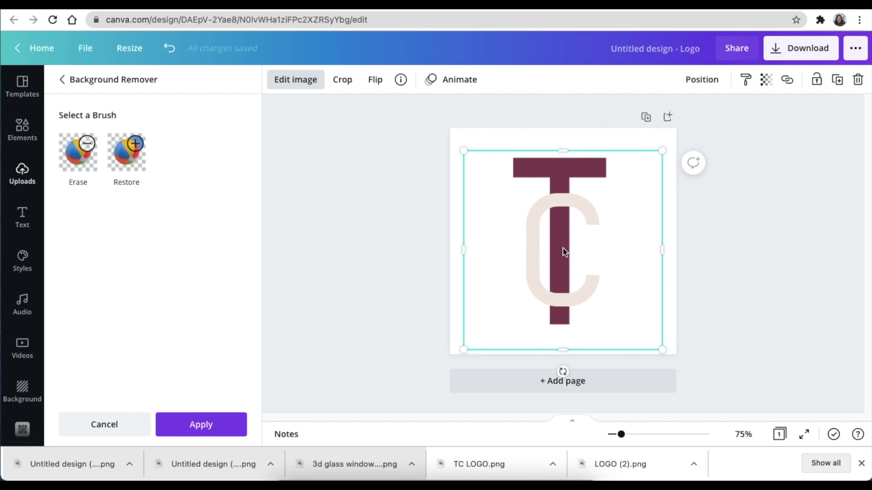
{"action": "left_click_drag", "start_coordinate": [515, 241], "coordinate": [511, 241]}
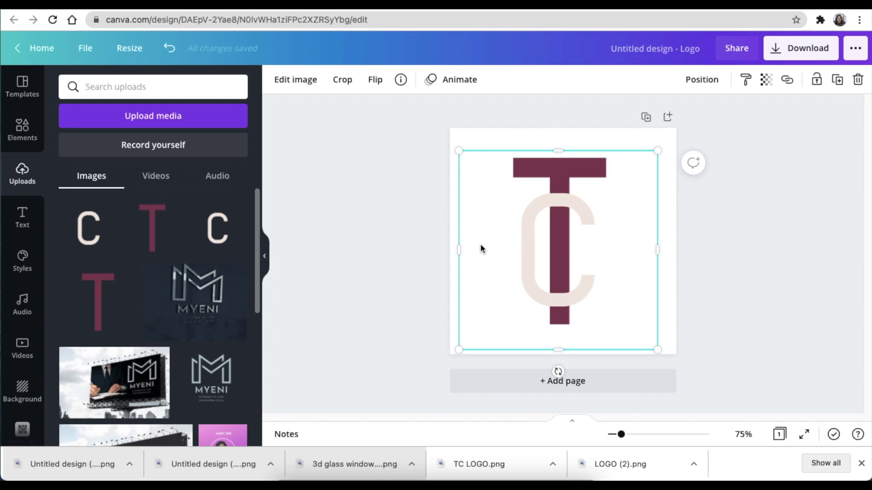
{"action": "left_click", "coordinate": [308, 82]}
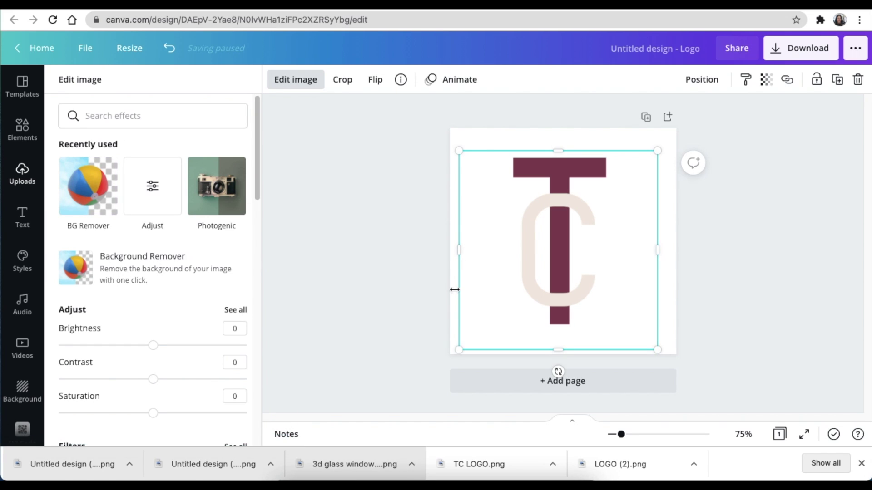
{"action": "left_click", "coordinate": [88, 186]}
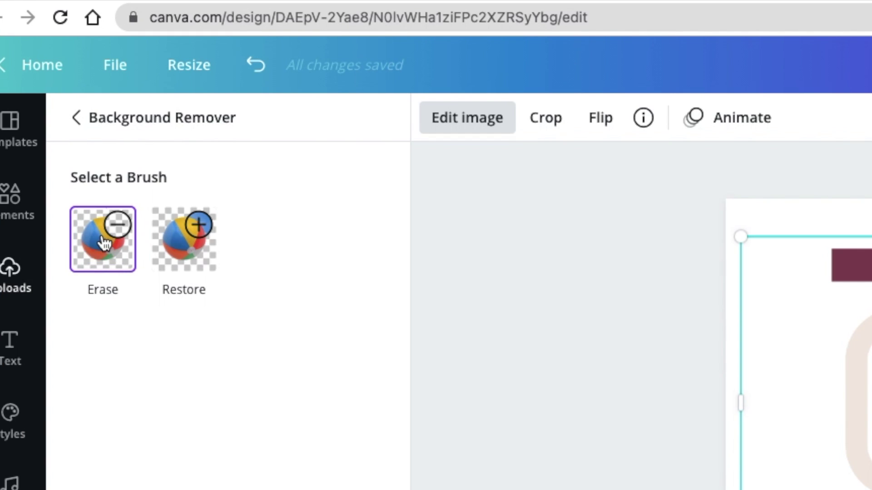
Erase a gap in the bottom stroke of the C where the T stem crosses, and apply
{"action": "left_click", "coordinate": [82, 154]}
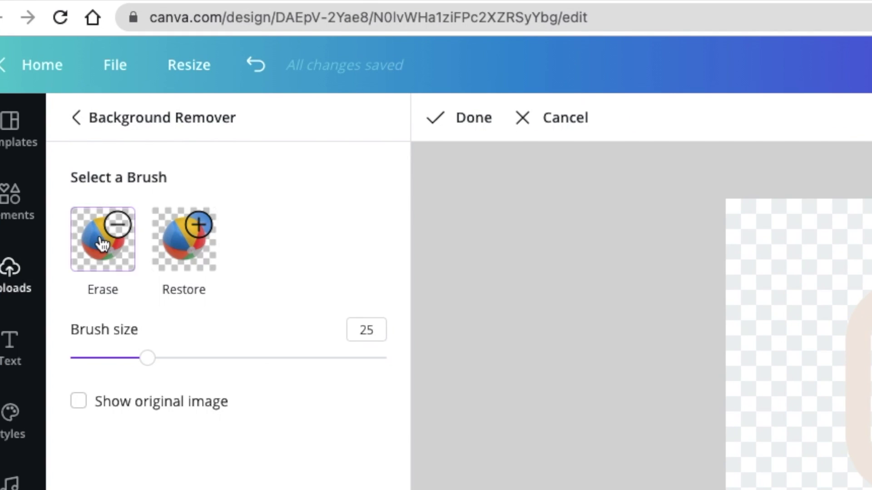
{"action": "left_click", "coordinate": [102, 245]}
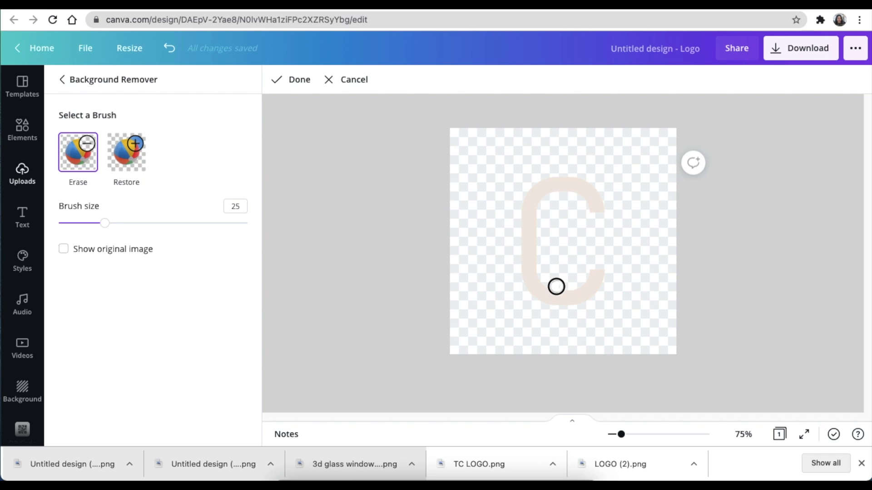
{"action": "mouse_move", "coordinate": [557, 286]}
{"action": "left_mouse_down"}
{"action": "mouse_move", "coordinate": [556, 309]}
{"action": "mouse_move", "coordinate": [571, 288]}
{"action": "mouse_move", "coordinate": [571, 309]}
{"action": "mouse_move", "coordinate": [556, 298]}
{"action": "left_mouse_up"}
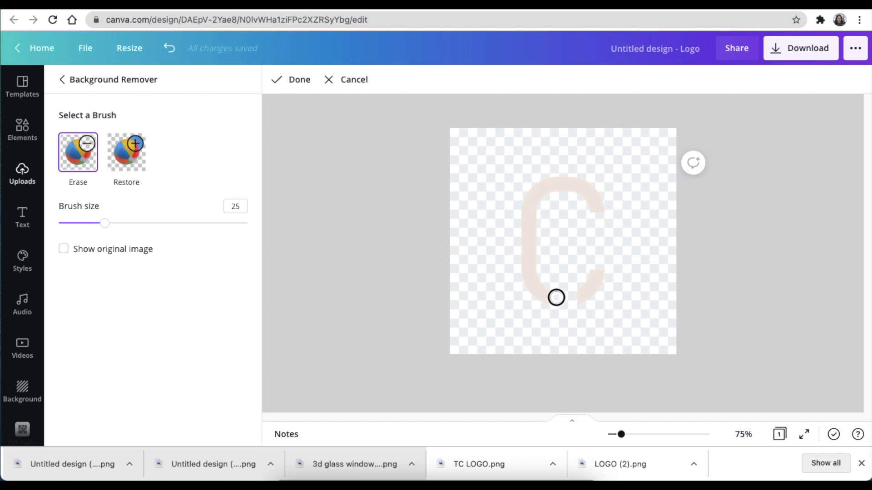
{"action": "left_click", "coordinate": [297, 85]}
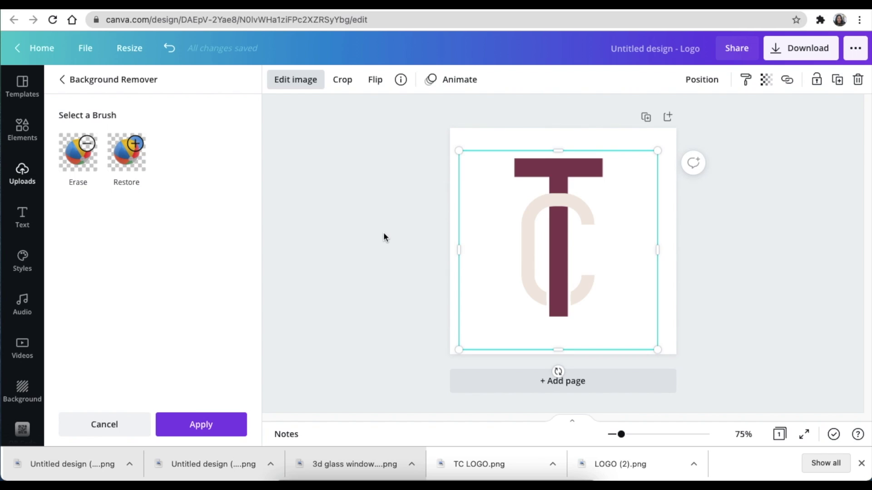
{"action": "left_click", "coordinate": [405, 215]}
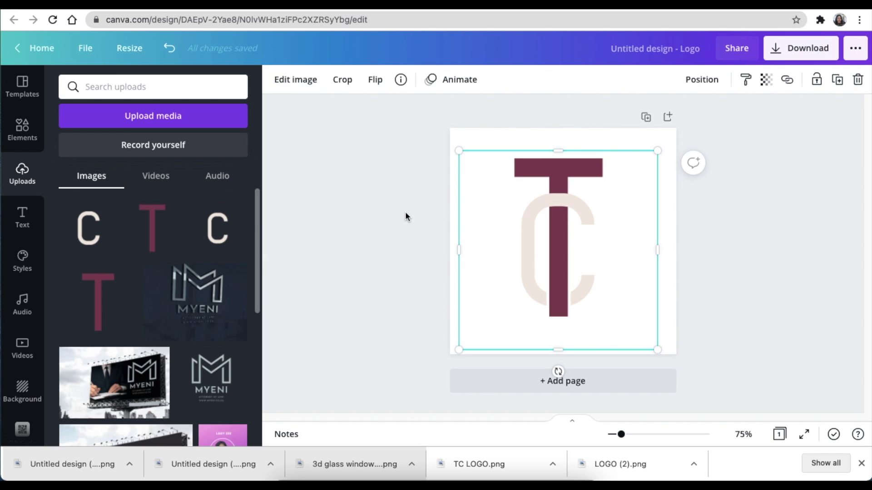
Send the C image backward so it sits behind the maroon T
{"action": "left_click", "coordinate": [439, 218]}
{"action": "left_click", "coordinate": [533, 231]}
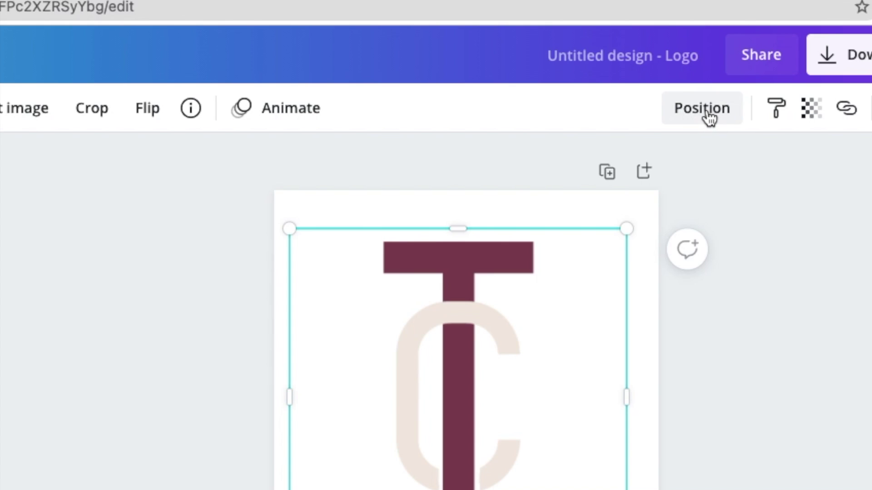
{"action": "left_click", "coordinate": [703, 82]}
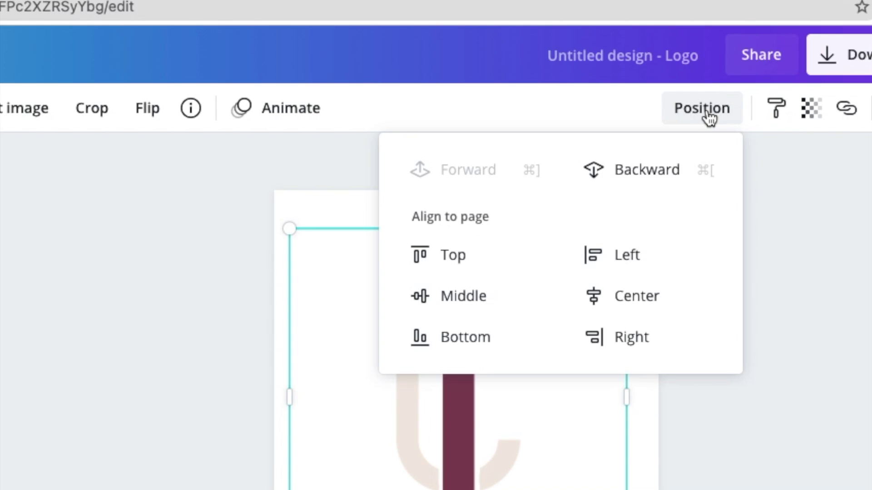
{"action": "left_click", "coordinate": [650, 170]}
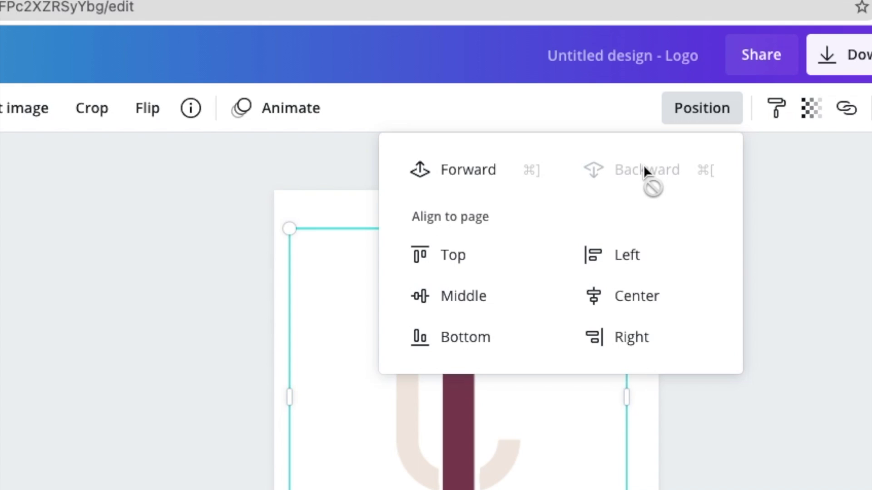
{"action": "left_click", "coordinate": [781, 310]}
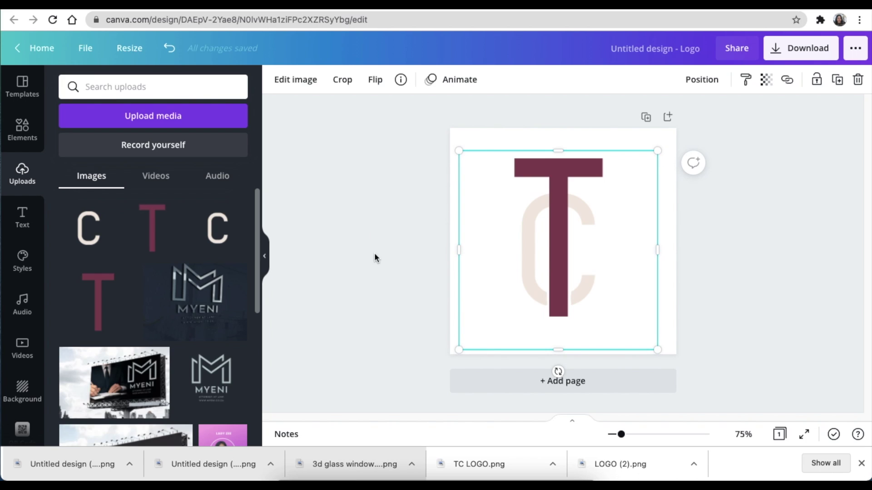
Erase a band of the T's stem below the crossbar with the Background Remover brush, keeping the edits
{"action": "left_click", "coordinate": [299, 80]}
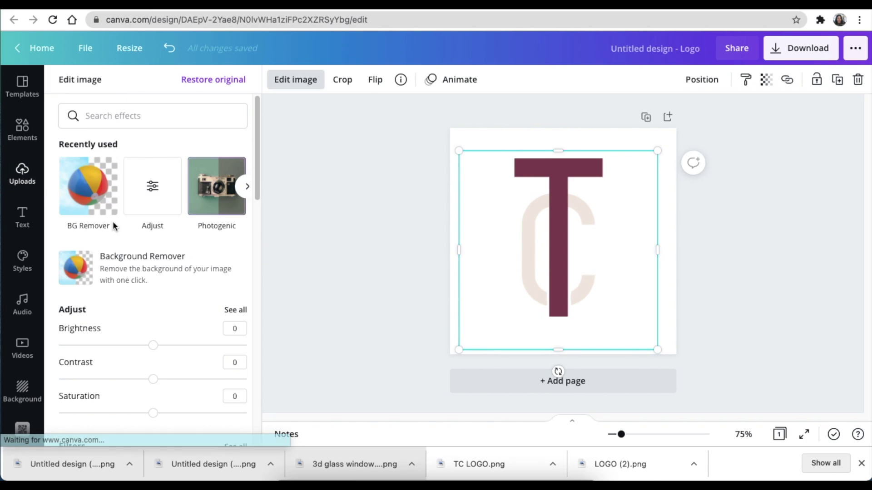
{"action": "left_click", "coordinate": [75, 196]}
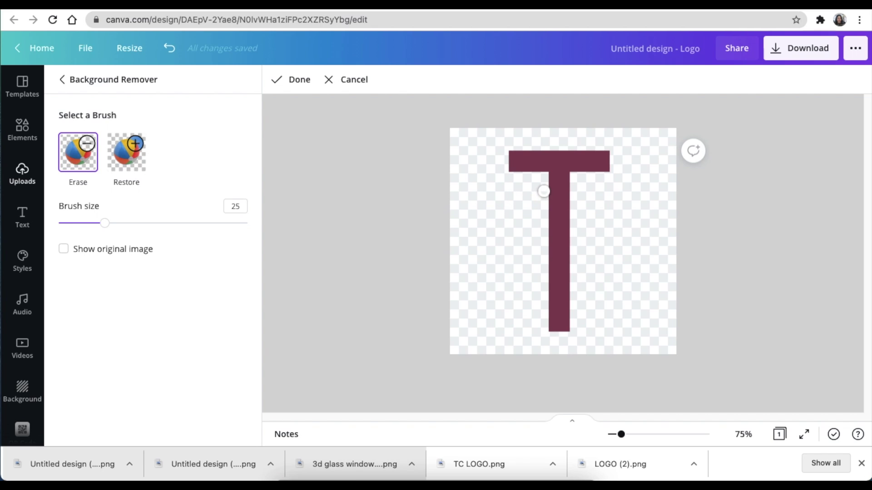
{"action": "mouse_move", "coordinate": [545, 192]}
{"action": "left_mouse_down"}
{"action": "mouse_move", "coordinate": [580, 192]}
{"action": "mouse_move", "coordinate": [540, 193]}
{"action": "mouse_move", "coordinate": [576, 191]}
{"action": "mouse_move", "coordinate": [543, 192]}
{"action": "mouse_move", "coordinate": [576, 191]}
{"action": "mouse_move", "coordinate": [558, 206]}
{"action": "left_mouse_up"}
{"action": "key", "text": "Escape"}
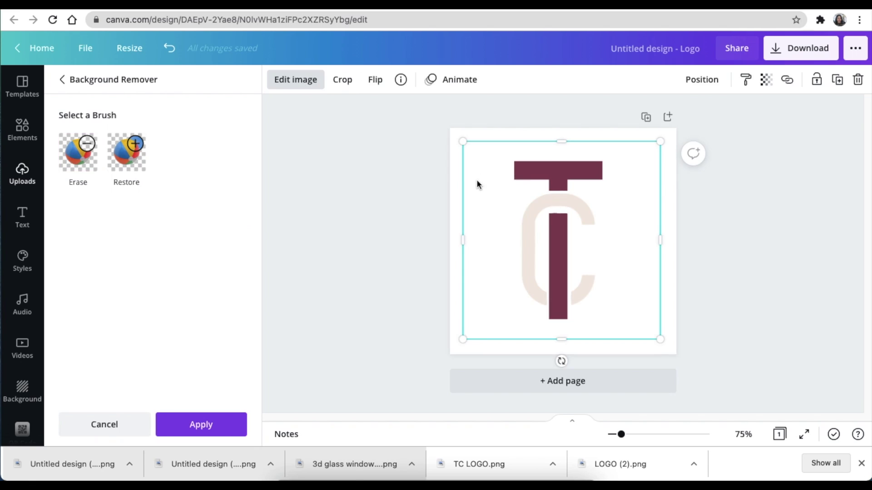
{"action": "key", "text": "Escape"}
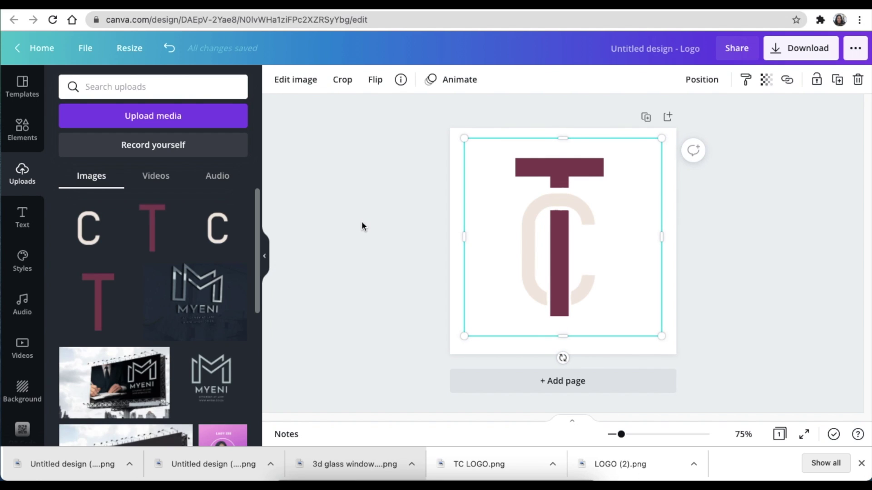
Add a text box in Amsterdam Four, enlarge it and move it below the TC monogram
{"action": "left_click", "coordinate": [362, 220]}
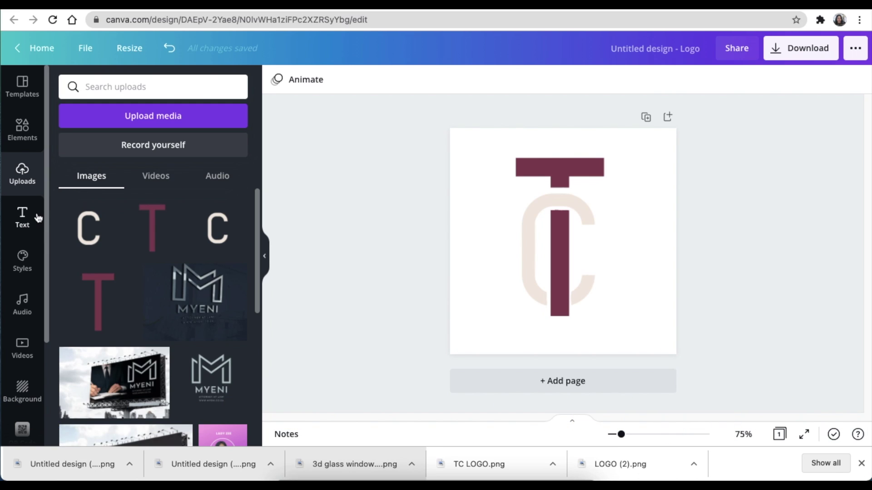
{"action": "key", "text": "t"}
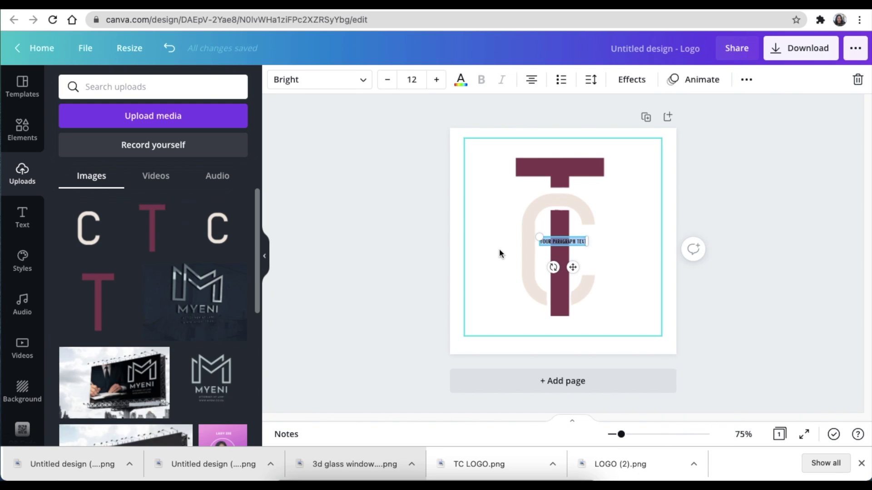
{"action": "left_click", "coordinate": [361, 81]}
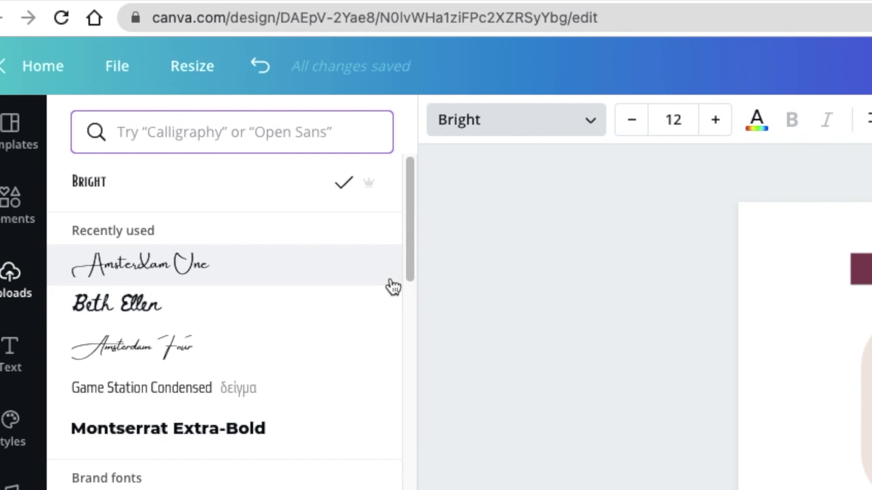
{"action": "left_click", "coordinate": [138, 350]}
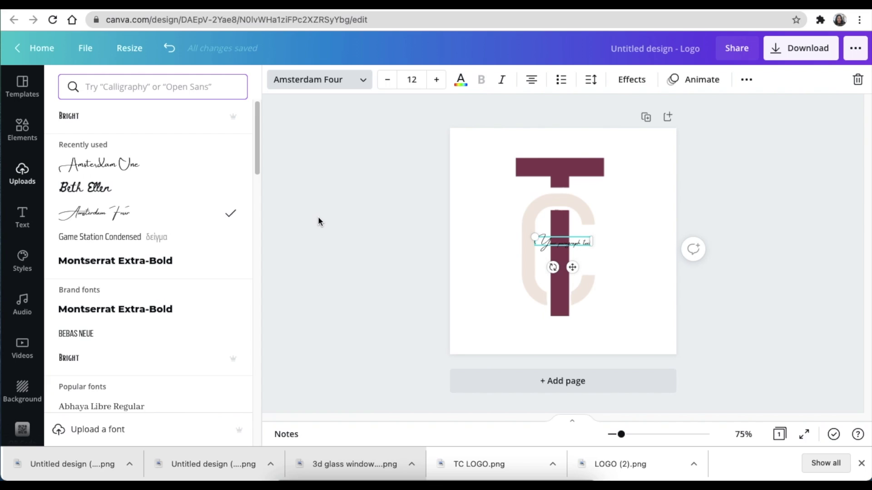
{"action": "left_click_drag", "start_coordinate": [534, 236], "coordinate": [452, 210]}
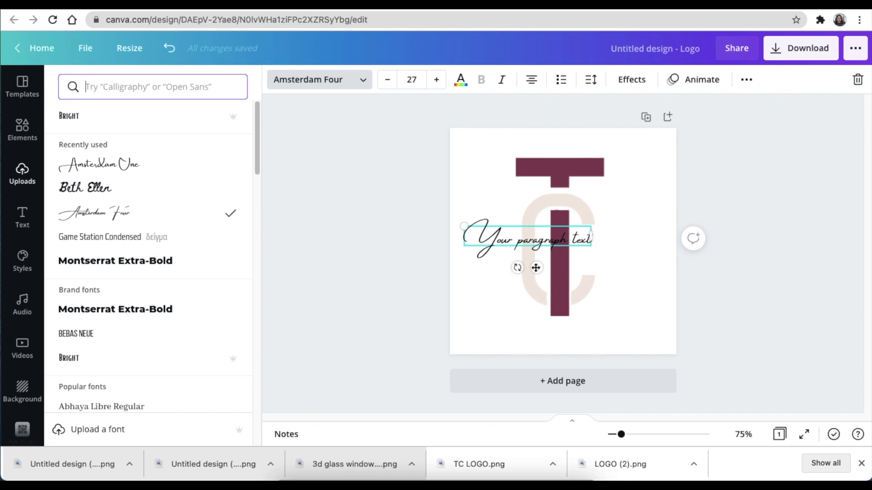
{"action": "left_click_drag", "start_coordinate": [535, 267], "coordinate": [568, 360]}
Replace the placeholder with 'Interior Design', enlarge it and centre it under the monogram
{"action": "double_click", "coordinate": [517, 326]}
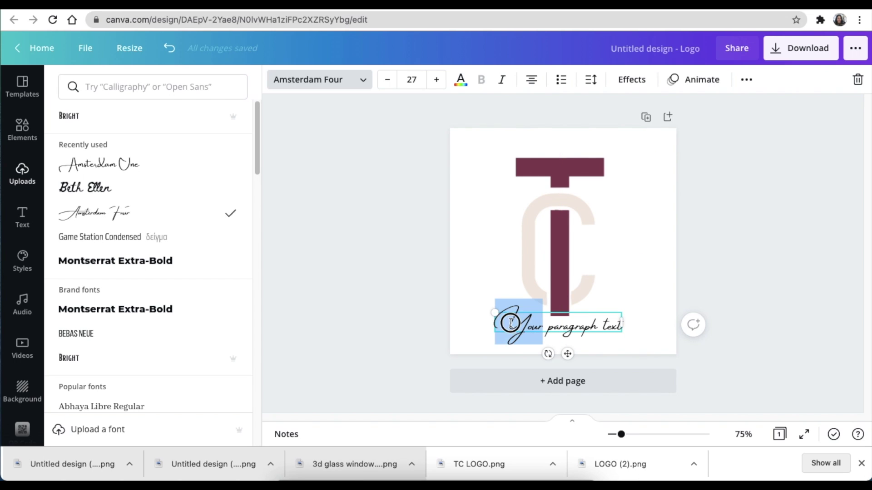
{"action": "left_click_drag", "start_coordinate": [511, 322], "coordinate": [645, 331]}
{"action": "type", "text": "T"}
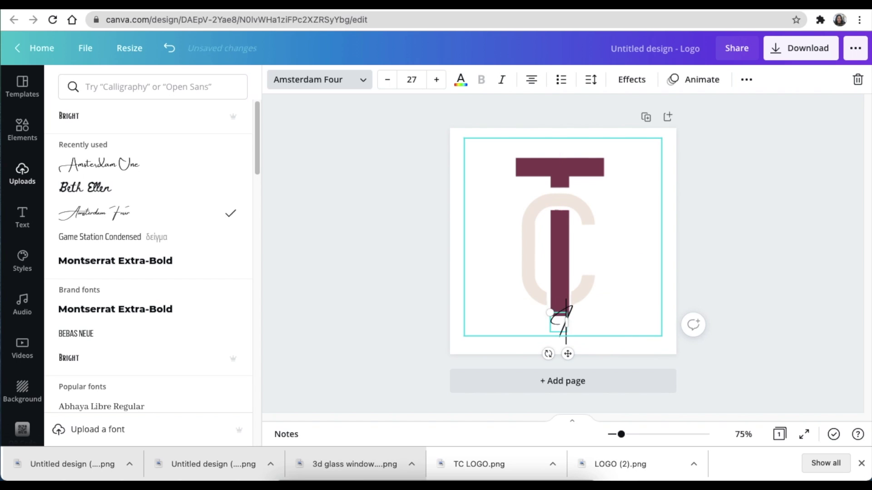
{"action": "type", "text": "nterior Des"}
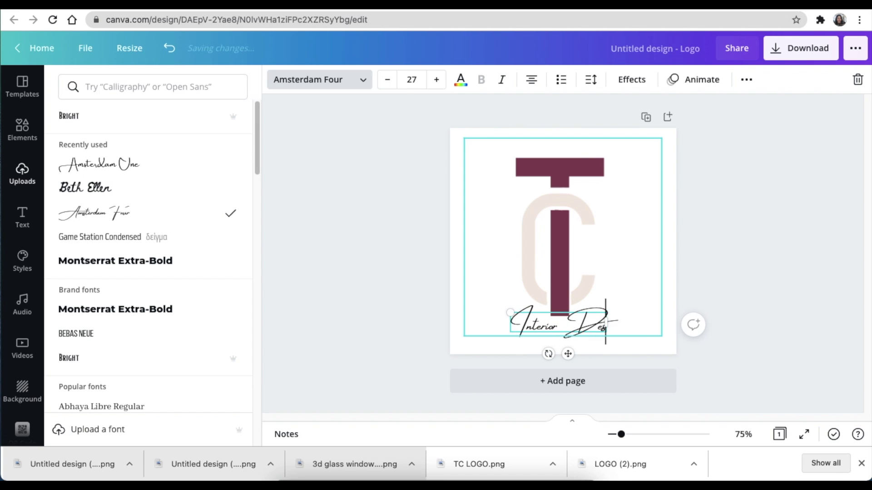
{"action": "type", "text": "ign"}
{"action": "left_click_drag", "start_coordinate": [510, 312], "coordinate": [490, 307]}
{"action": "left_click_drag", "start_coordinate": [564, 355], "coordinate": [573, 358]}
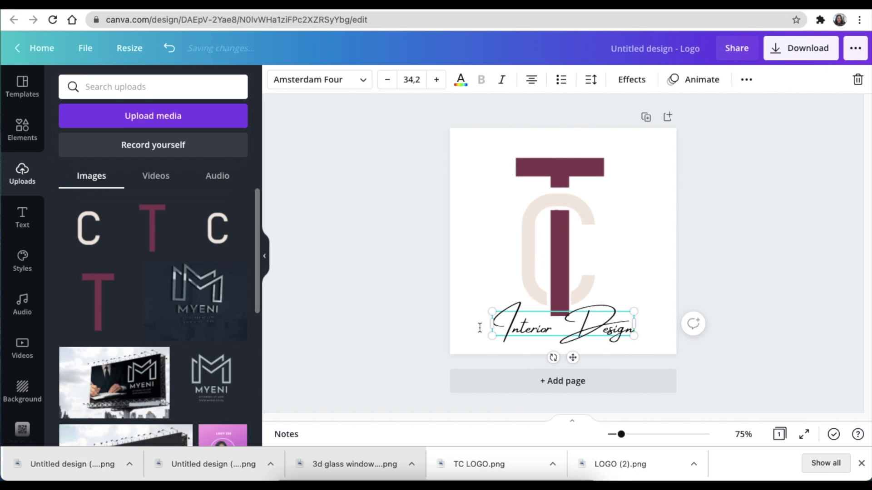
Colour the Interior Design text beige to match the C and shrink it slightly
{"action": "left_click", "coordinate": [460, 81]}
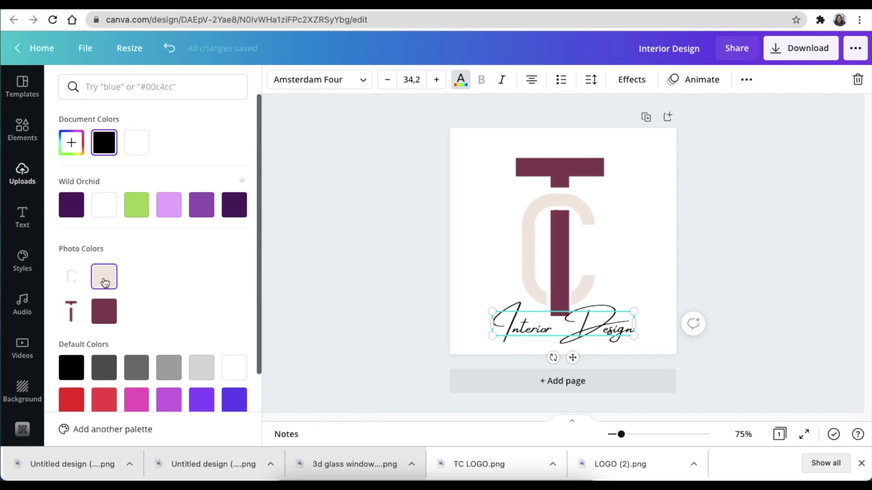
{"action": "left_click", "coordinate": [104, 277]}
{"action": "key", "text": "Escape"}
{"action": "left_click", "coordinate": [380, 259]}
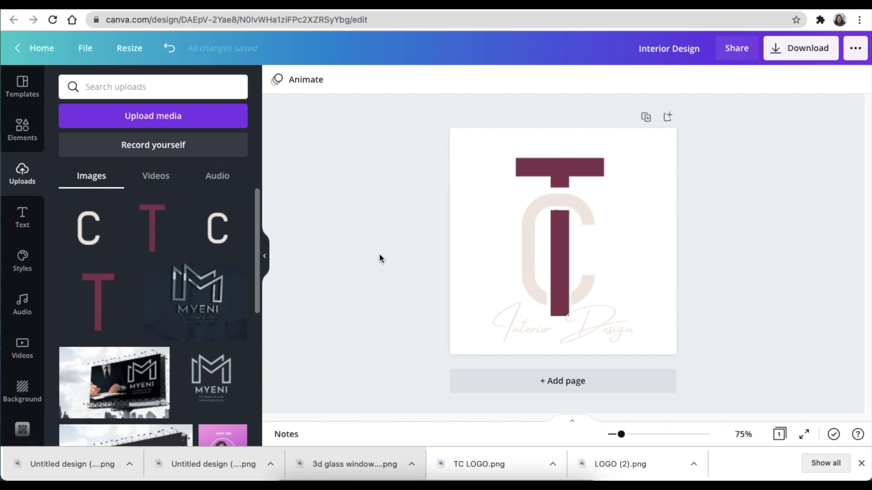
{"action": "left_click", "coordinate": [563, 324]}
{"action": "left_click_drag", "start_coordinate": [633, 309], "coordinate": [626, 307]}
{"action": "left_click", "coordinate": [377, 282]}
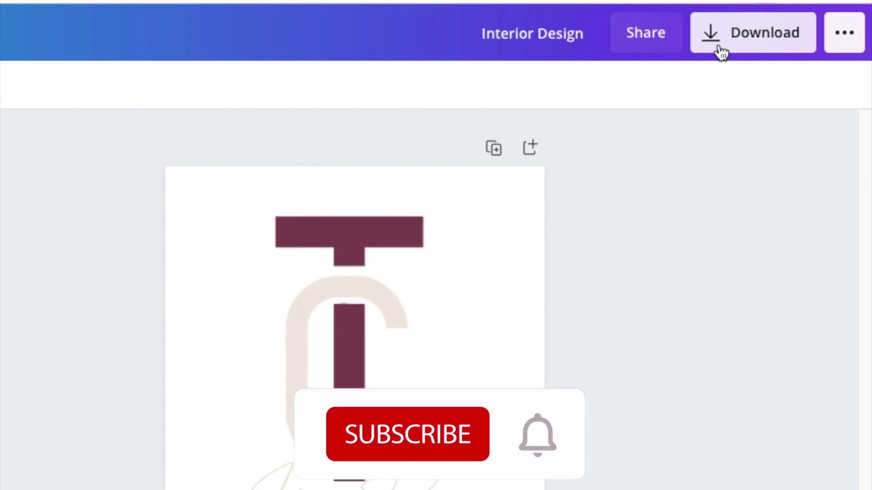
Download the logo as a PNG with a transparent background
{"action": "left_click", "coordinate": [780, 49]}
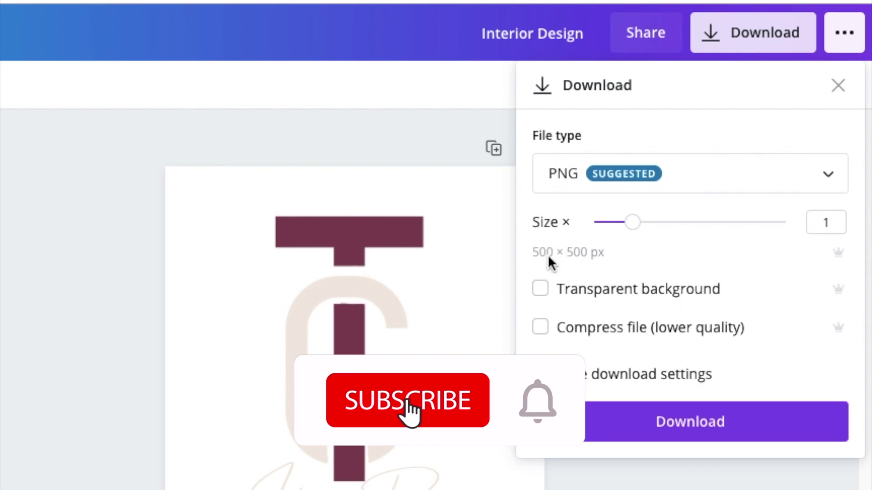
{"action": "left_click", "coordinate": [541, 289]}
{"action": "left_click", "coordinate": [663, 421]}
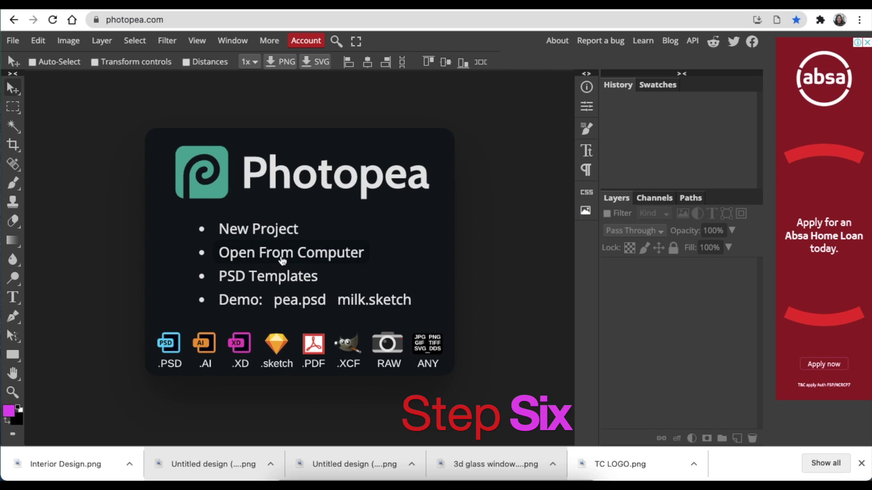
Open the 3D glass window logo mockup PSD from the Downloads folder in Photopea
{"action": "left_click", "coordinate": [280, 255]}
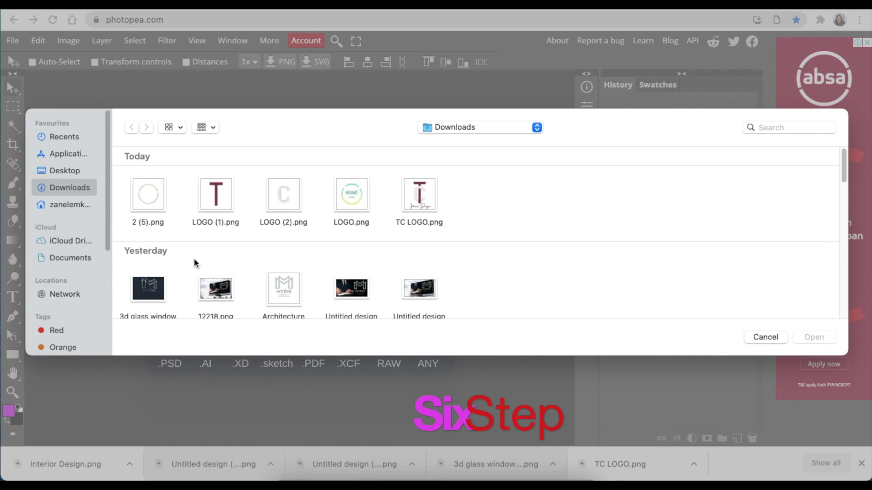
{"action": "scroll", "coordinate": [229, 251], "scroll_direction": "down", "scroll_amount": 5}
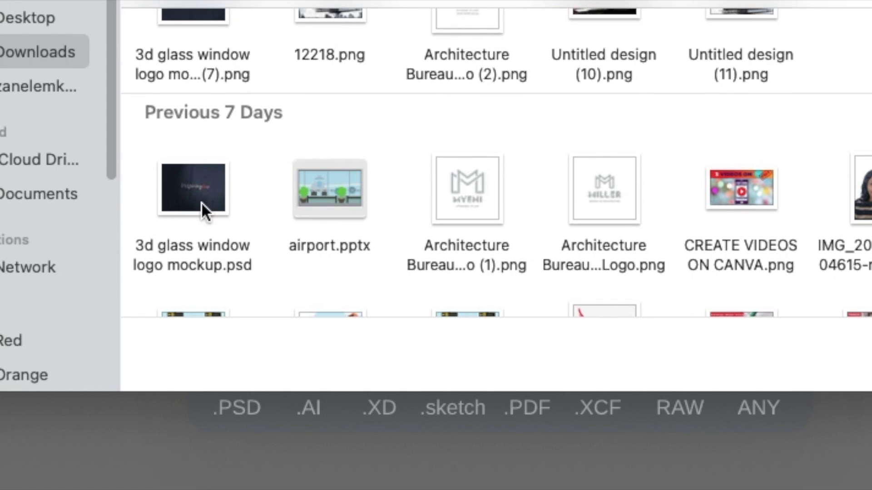
{"action": "double_click", "coordinate": [200, 202]}
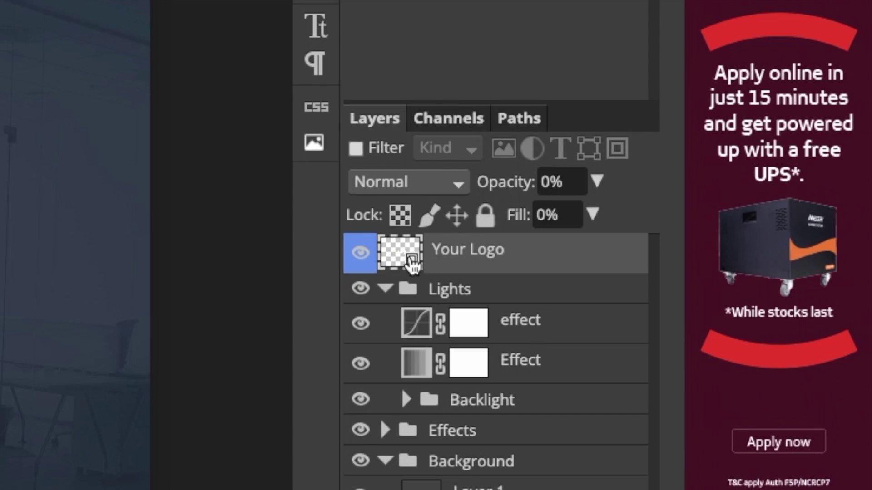
In the Your Logo smart object, hide Inspiringbee, place Interior Design.png scaled up and centred, then save
{"action": "double_click", "coordinate": [625, 272]}
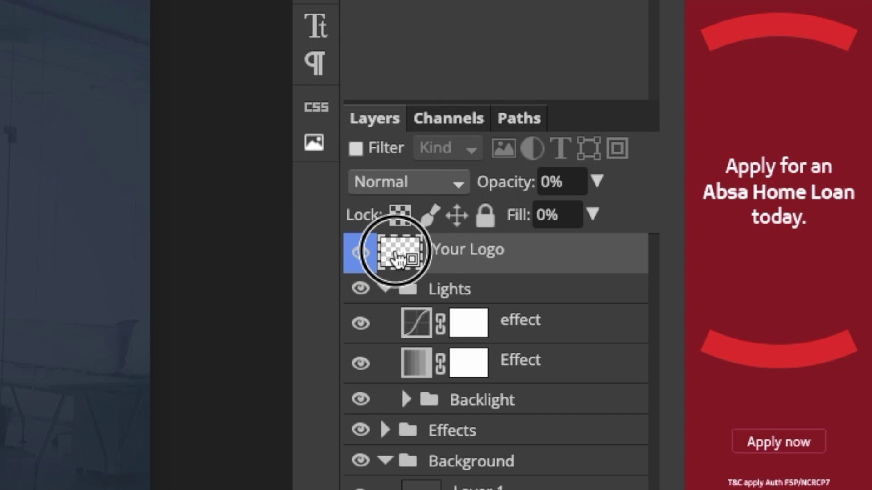
{"action": "left_click", "coordinate": [361, 253]}
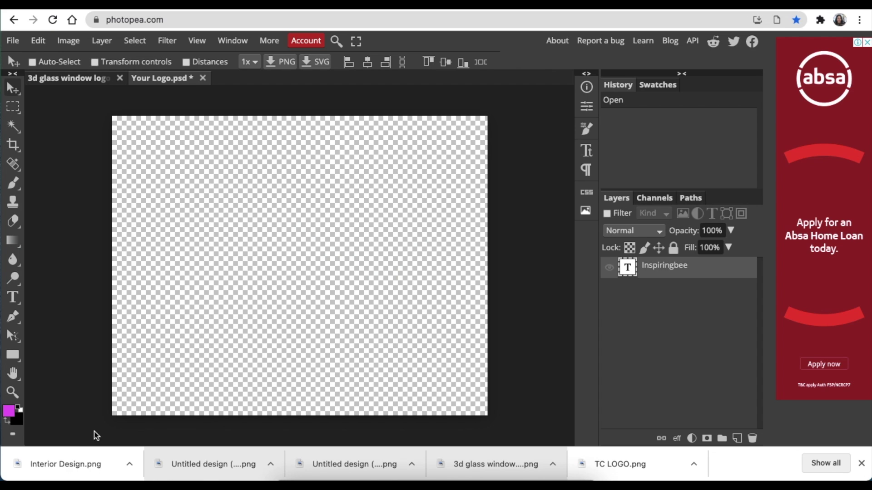
{"action": "left_click_drag", "start_coordinate": [64, 465], "coordinate": [170, 367]}
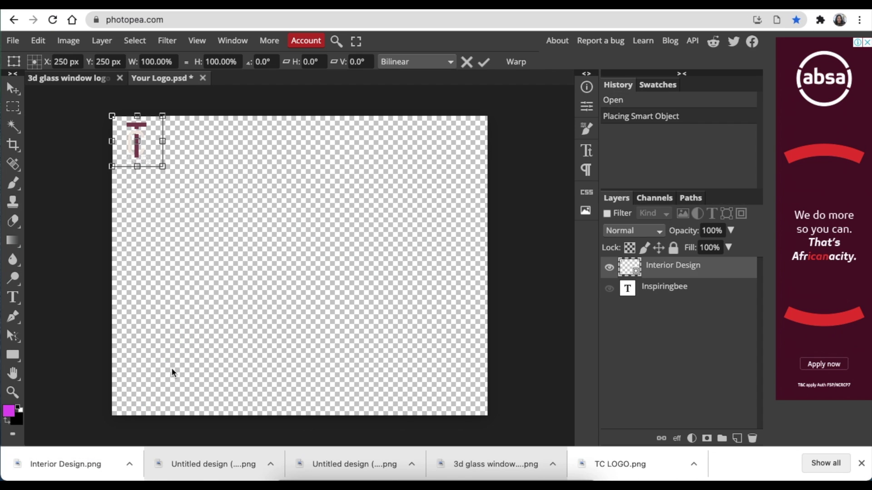
{"action": "left_click_drag", "start_coordinate": [162, 166], "coordinate": [439, 396]}
{"action": "left_click_drag", "start_coordinate": [291, 278], "coordinate": [299, 281]}
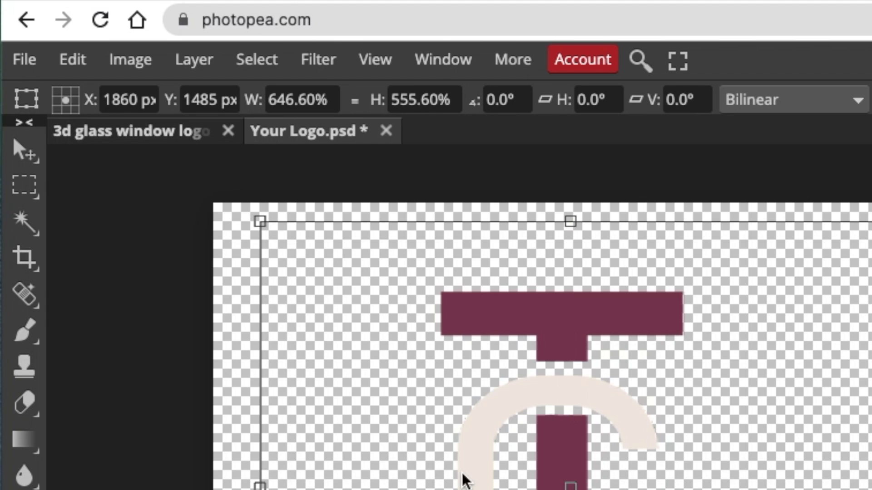
{"action": "left_click_drag", "start_coordinate": [101, 178], "coordinate": [100, 179]}
{"action": "left_click", "coordinate": [17, 57]}
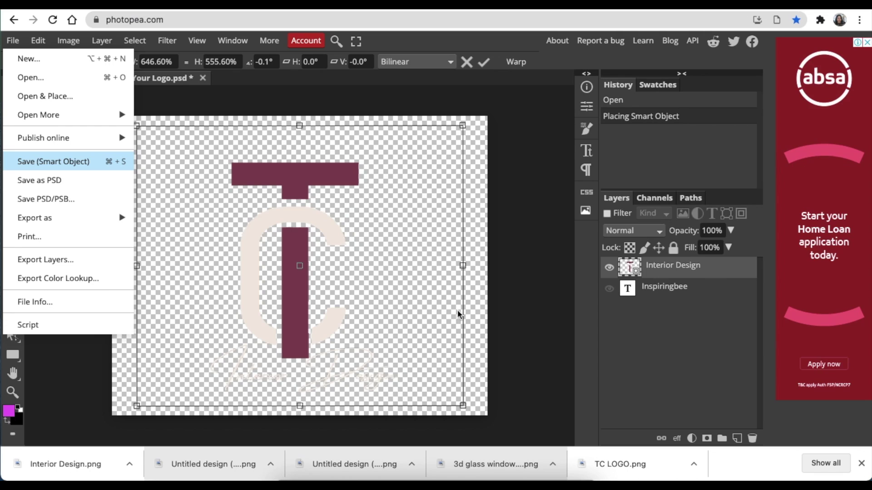
{"action": "key", "text": "super+s"}
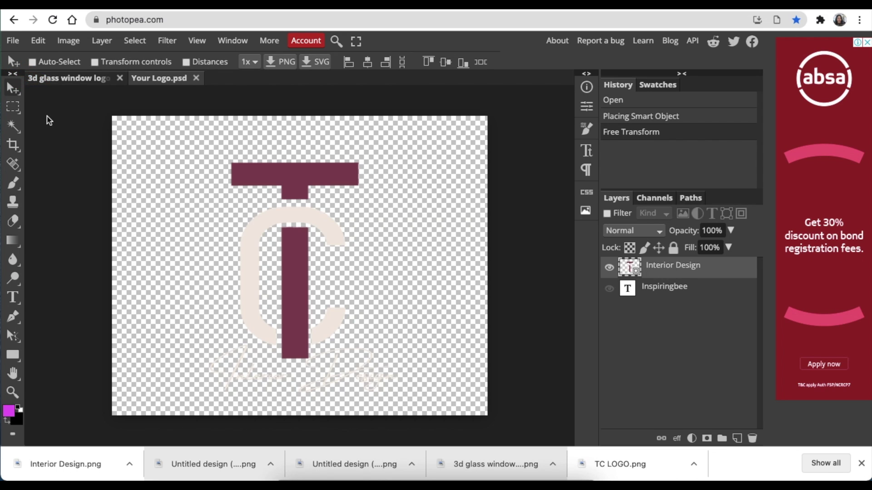
Return to the 3d glass window logo mockup to view the TC Interior Design logo in glass
{"action": "key", "text": "ctrl+s"}
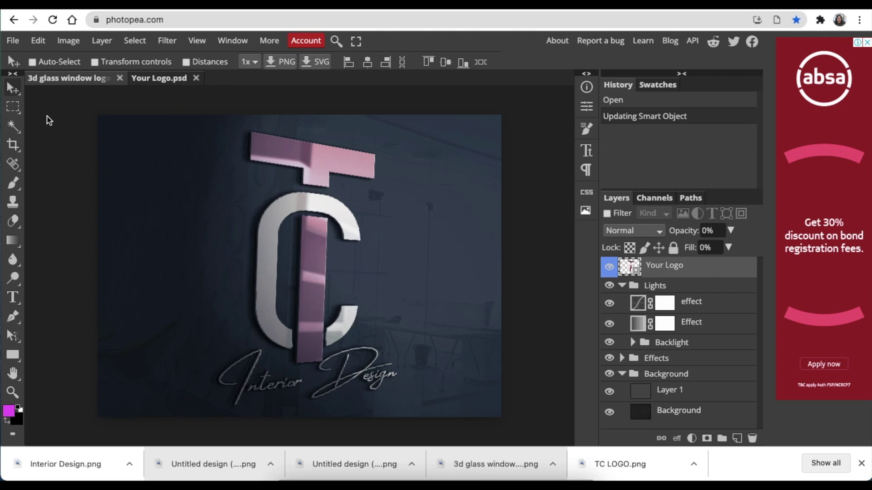